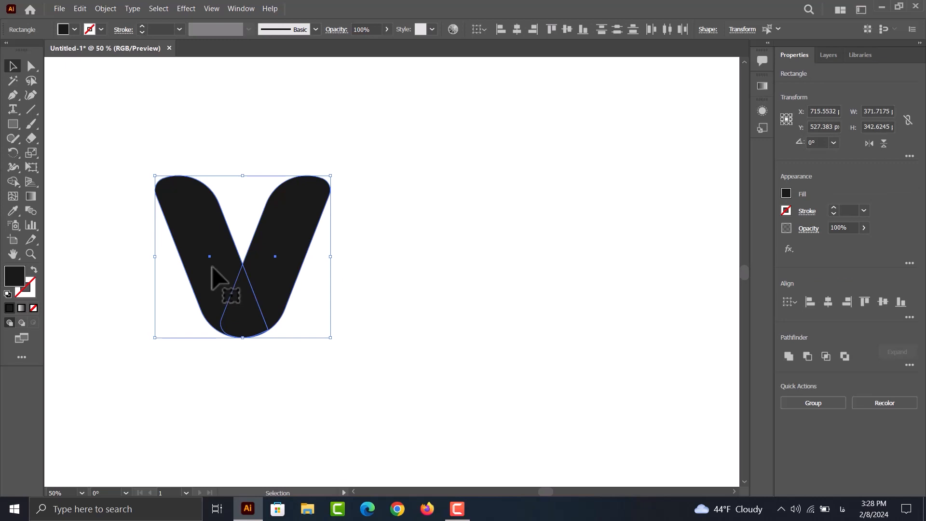
- Duplicate the V beside itself to form a W, and fill its first stroke with blue
{"action": "left_click_drag", "start_coordinate": [218, 271], "coordinate": [349, 292]}
{"action": "left_click", "coordinate": [228, 273]}
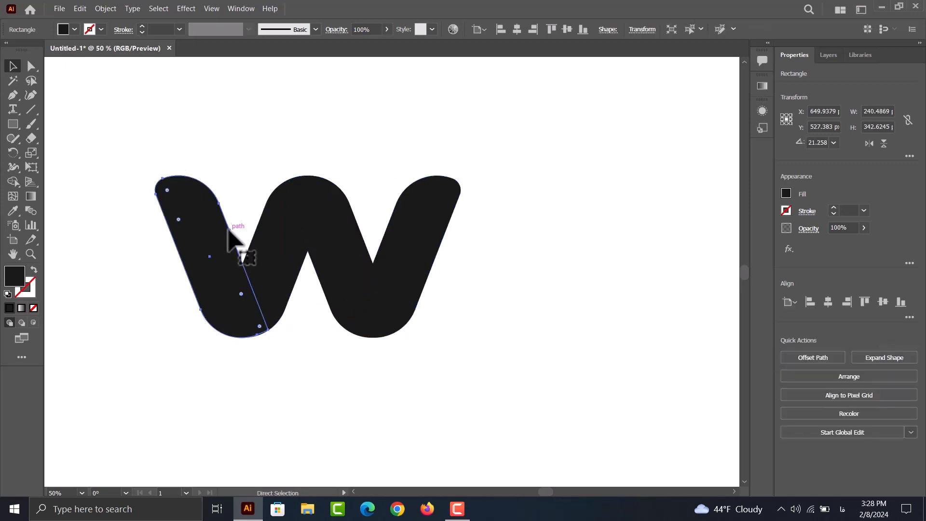
{"action": "left_click", "coordinate": [786, 194]}
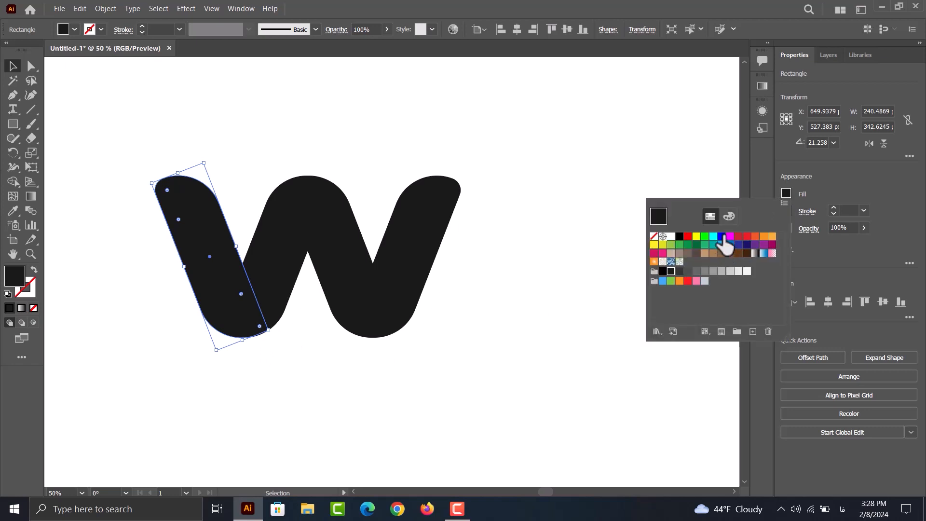
{"action": "key", "text": "Escape"}
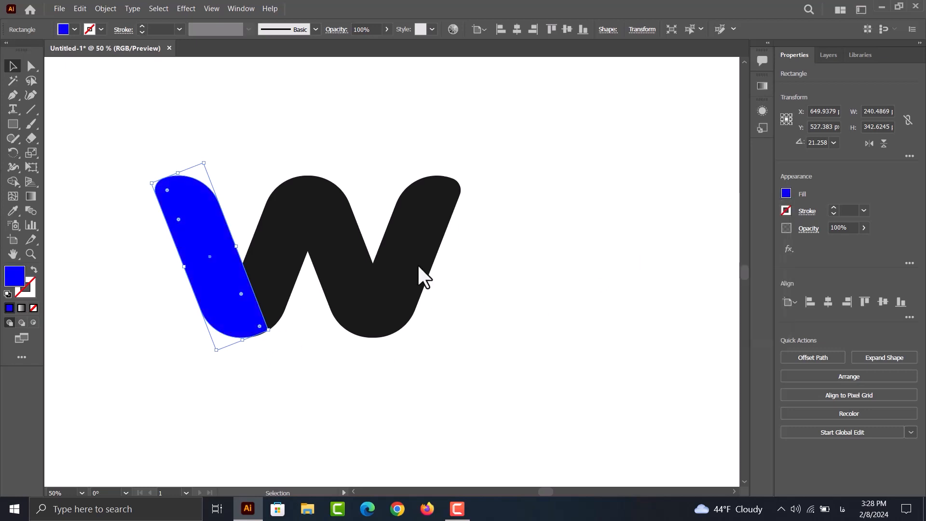
{"action": "left_click", "coordinate": [310, 300]}
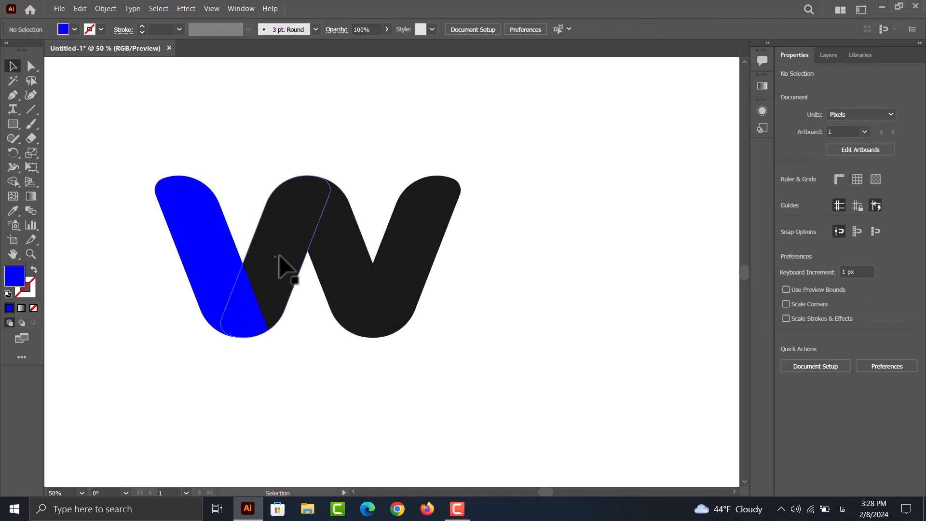
- Nudge both strokes of the second V 2 px to the right so its upper curve lines up with the first V
{"action": "left_click", "coordinate": [337, 241]}
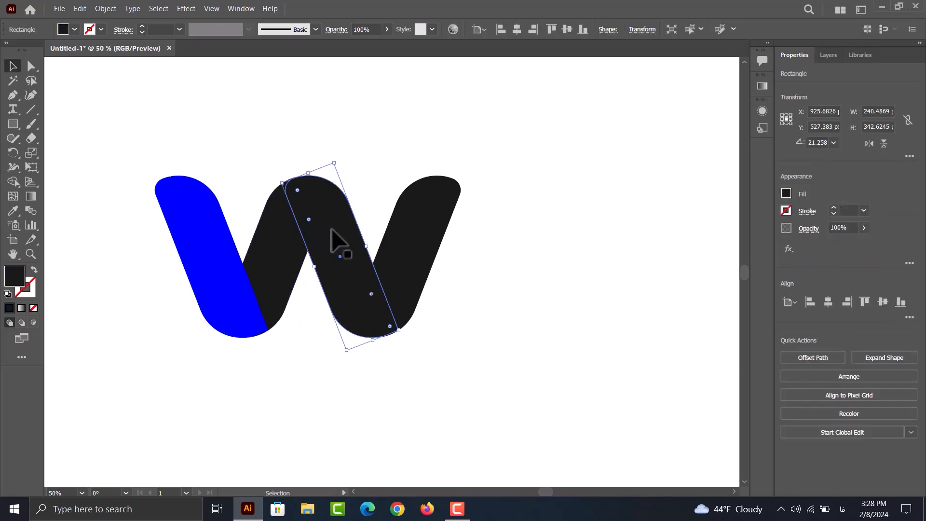
{"action": "left_click", "coordinate": [286, 230]}
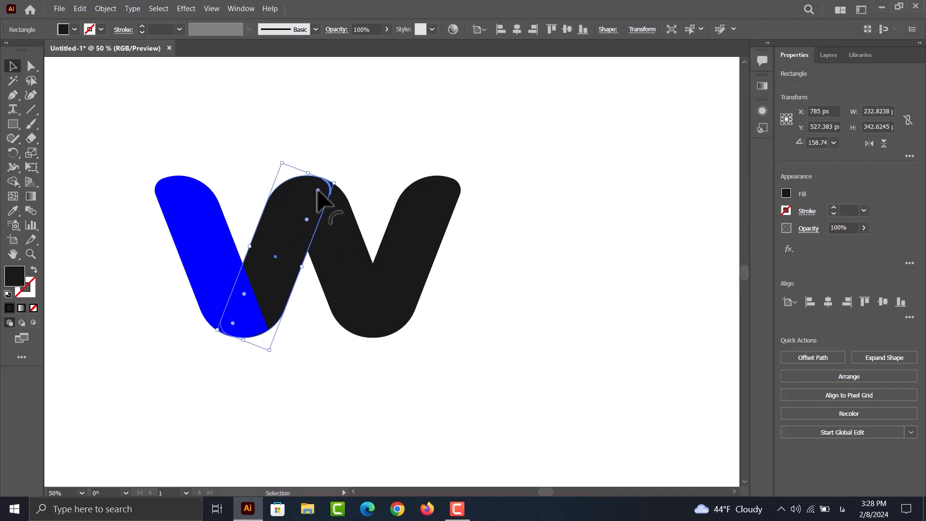
{"action": "left_click_drag", "start_coordinate": [321, 191], "coordinate": [339, 195]}
{"action": "scroll", "coordinate": [336, 186], "scroll_direction": "up", "scroll_amount": 4}
{"action": "left_click_drag", "start_coordinate": [610, 135], "coordinate": [384, 345]}
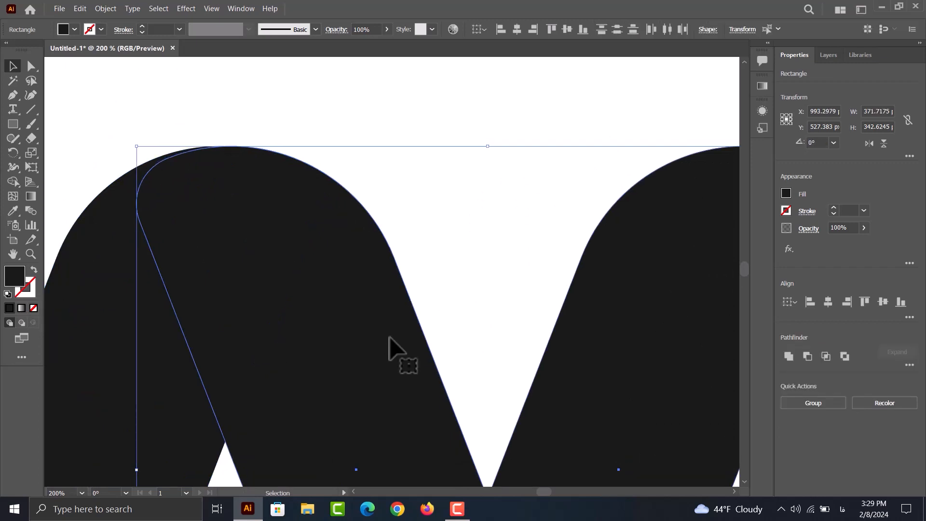
{"action": "left_click", "coordinate": [455, 236]}
- Copy the first stroke's blue fill onto the third stroke of the W with the Eyedropper
{"action": "scroll", "coordinate": [416, 239], "scroll_direction": "down", "scroll_amount": 1}
{"action": "scroll", "coordinate": [416, 239], "scroll_direction": "down", "scroll_amount": 1}
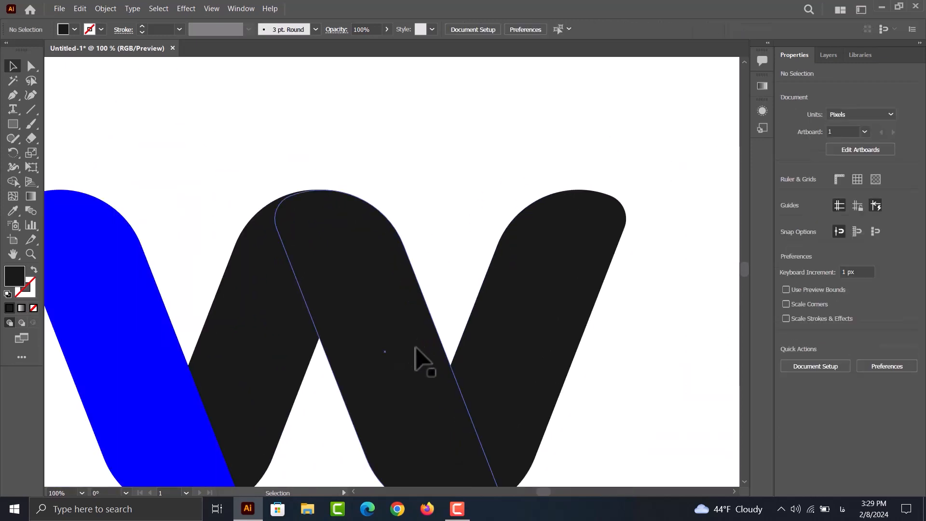
{"action": "scroll", "coordinate": [500, 368], "scroll_direction": "down", "scroll_amount": 2}
{"action": "left_click", "coordinate": [508, 363]}
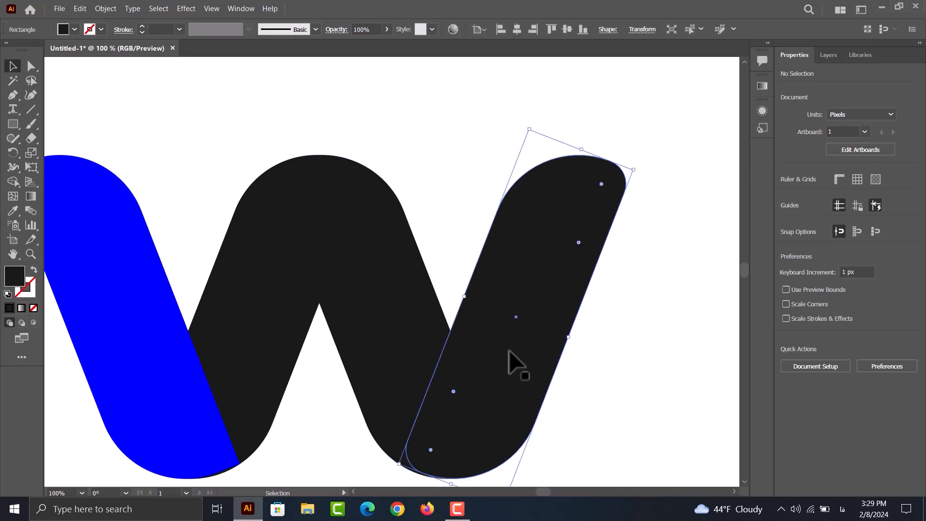
{"action": "left_click", "coordinate": [418, 344]}
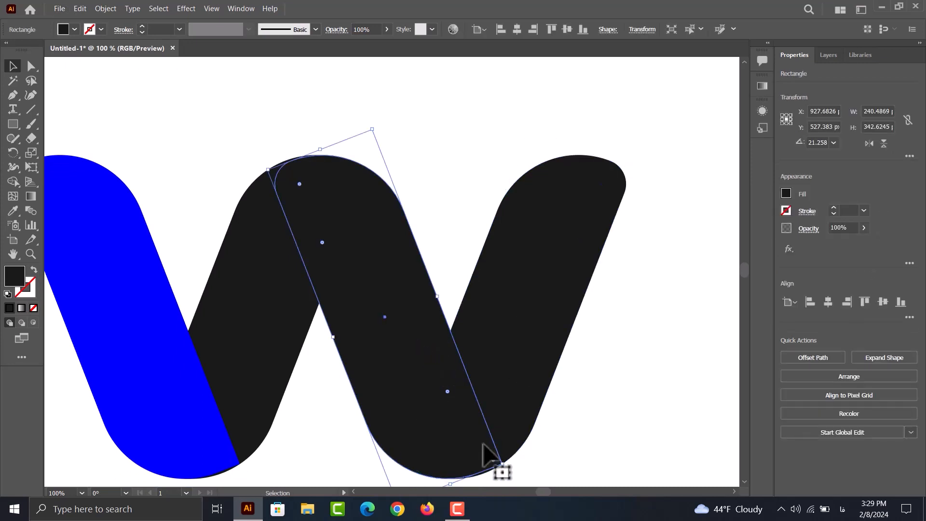
{"action": "scroll", "coordinate": [324, 326], "scroll_direction": "down", "scroll_amount": 1}
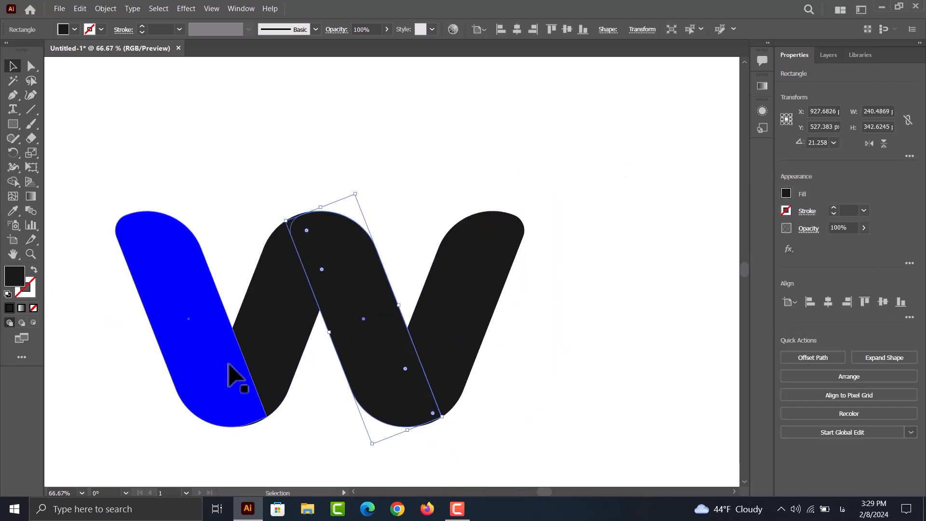
{"action": "scroll", "coordinate": [263, 420], "scroll_direction": "down", "scroll_amount": 1}
{"action": "scroll", "coordinate": [418, 395], "scroll_direction": "down", "scroll_amount": 1}
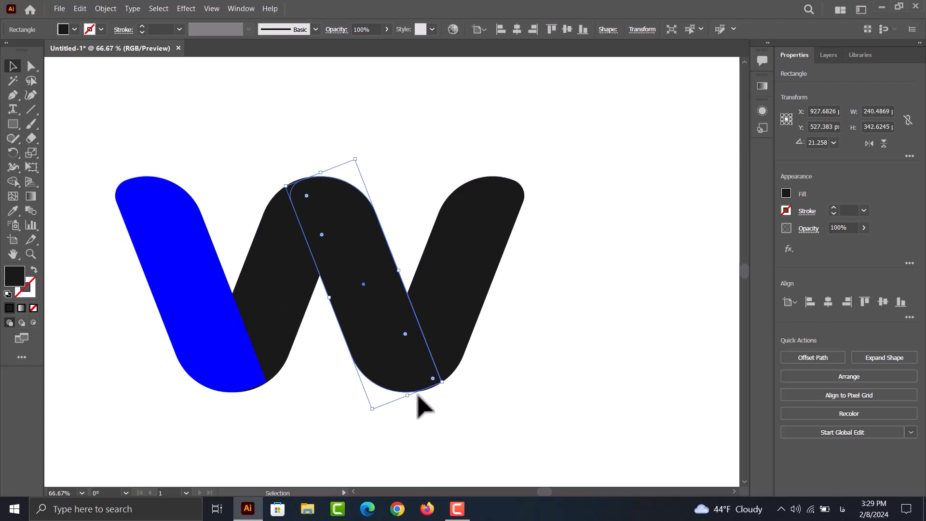
{"action": "left_click", "coordinate": [315, 374]}
{"action": "left_click", "coordinate": [363, 326]}
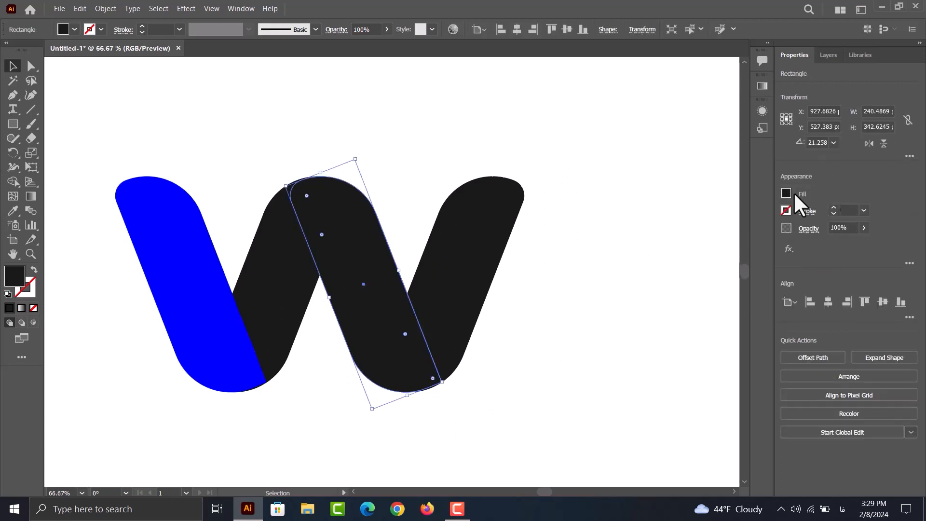
{"action": "left_click", "coordinate": [14, 211]}
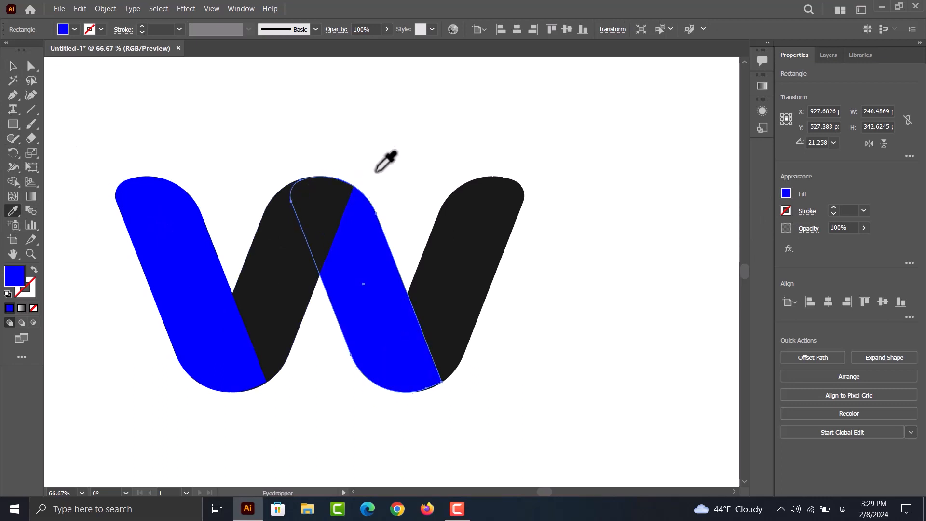
{"action": "left_click", "coordinate": [12, 66]}
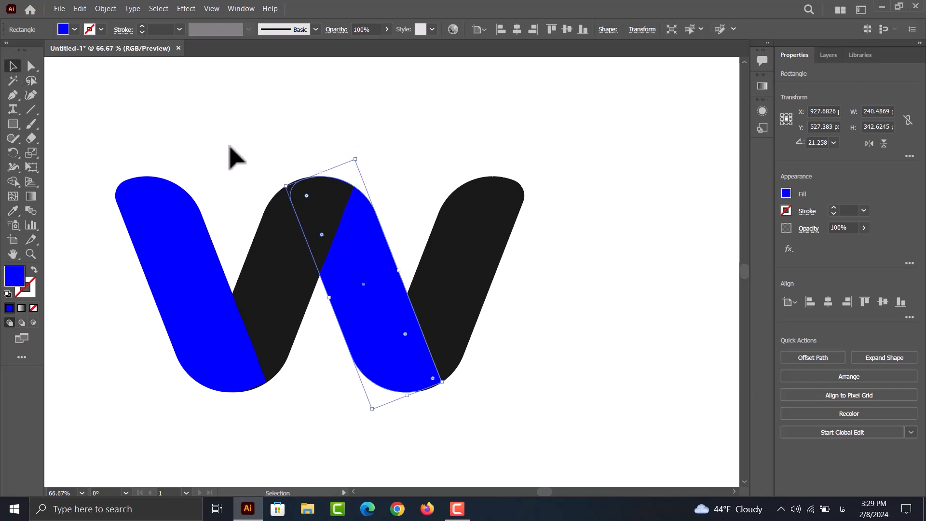
{"action": "left_click", "coordinate": [234, 155]}
- Draw a closed blue Pen shape over the first bottom bend, with a curved upper edge spanning the second stroke
{"action": "scroll", "coordinate": [265, 394], "scroll_direction": "up", "scroll_amount": 1}
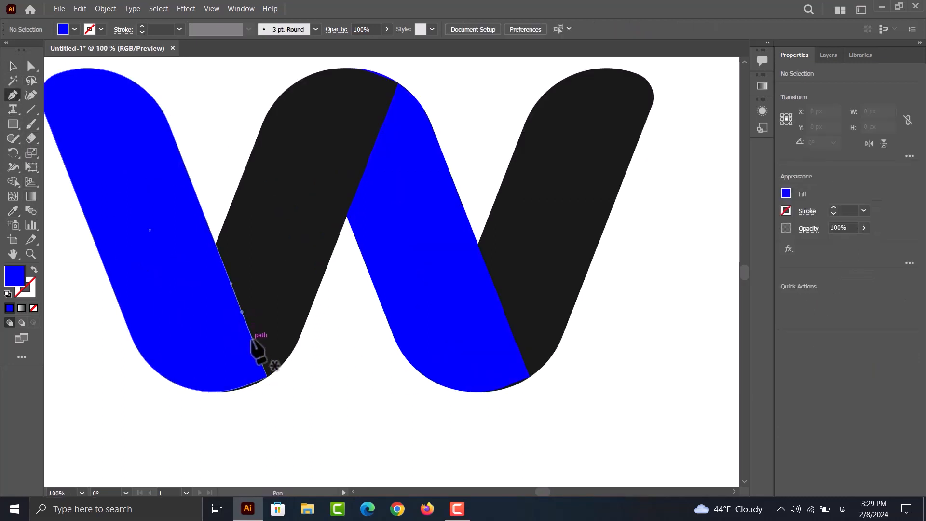
{"action": "left_click_drag", "start_coordinate": [251, 339], "coordinate": [253, 341]}
{"action": "left_click_drag", "start_coordinate": [304, 326], "coordinate": [316, 294]}
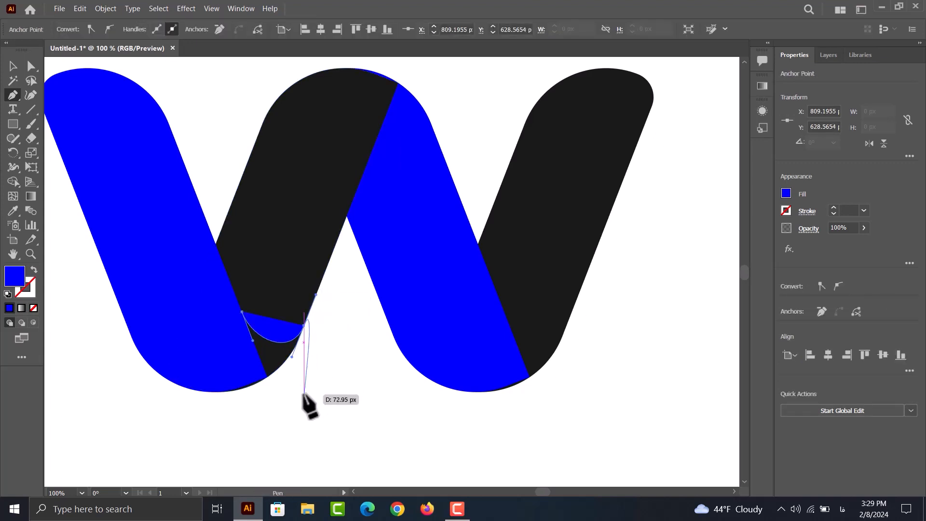
{"action": "left_click", "coordinate": [303, 325]}
{"action": "left_click", "coordinate": [289, 400]}
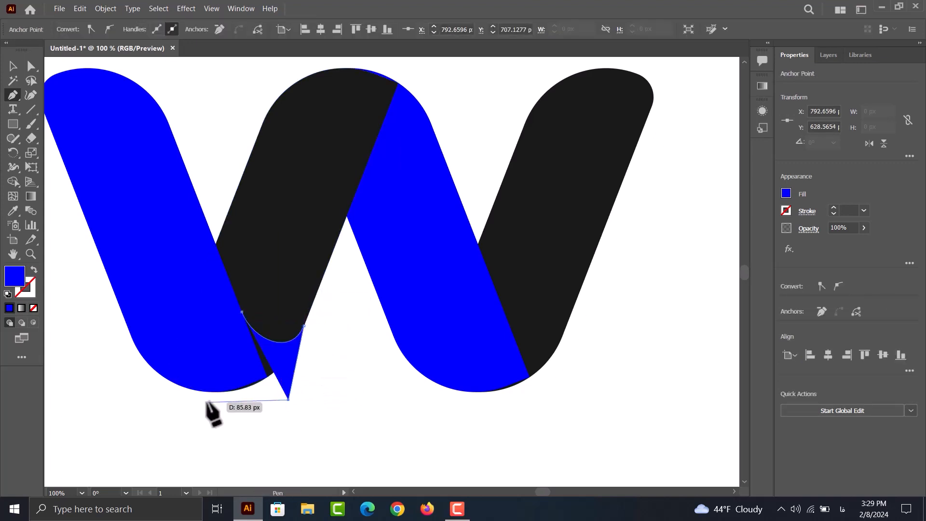
{"action": "left_click", "coordinate": [179, 403]}
{"action": "left_click", "coordinate": [242, 312]}
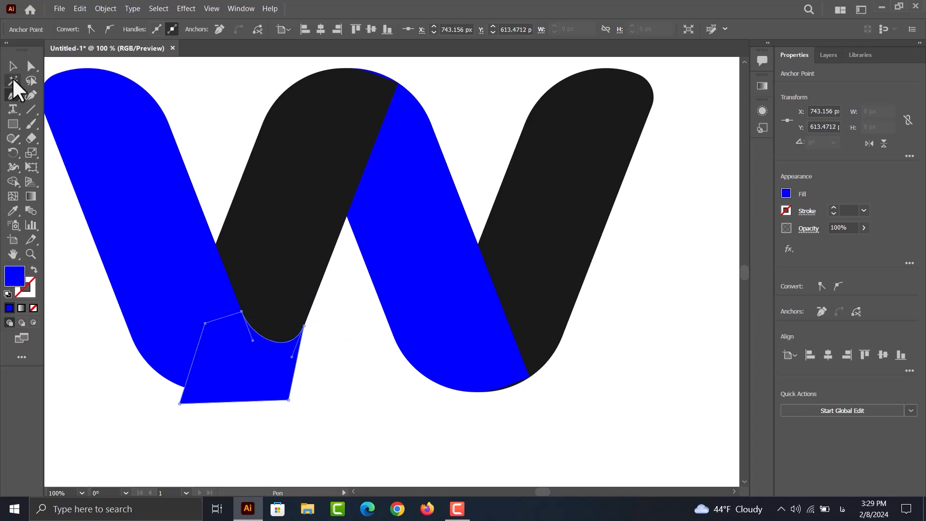
- Trim the part of the blue Pen shape outside the second stroke's rounded bottom with the Shape Builder
{"action": "left_click", "coordinate": [13, 66]}
{"action": "left_click", "coordinate": [154, 221], "text": "shift"}
{"action": "left_click", "coordinate": [153, 221], "text": "shift"}
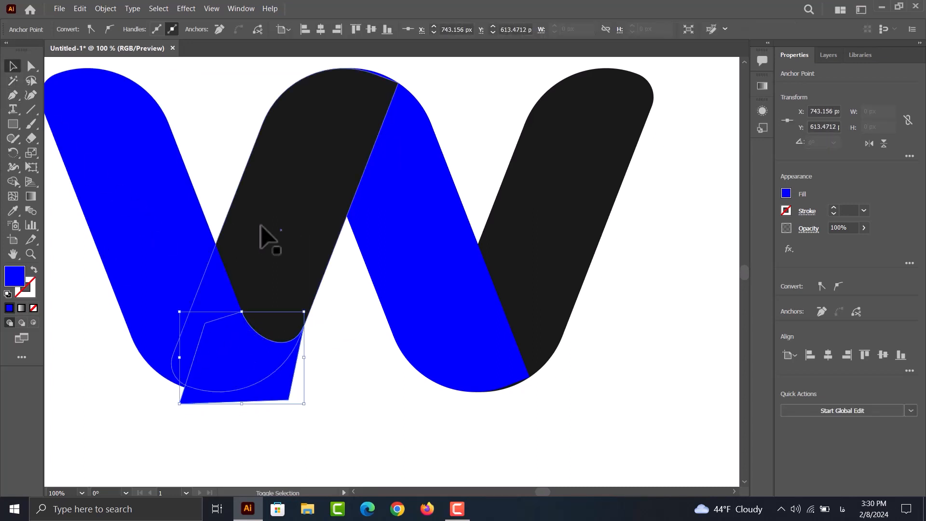
{"action": "left_click", "coordinate": [261, 225], "text": "shift"}
{"action": "left_click", "coordinate": [269, 396], "text": "alt"}
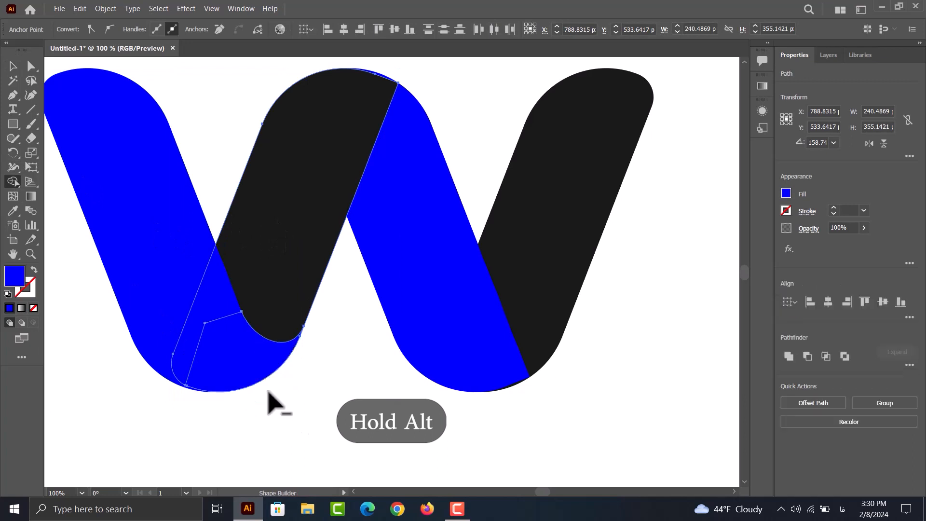
{"action": "left_click", "coordinate": [13, 66]}
{"action": "left_click", "coordinate": [372, 438]}
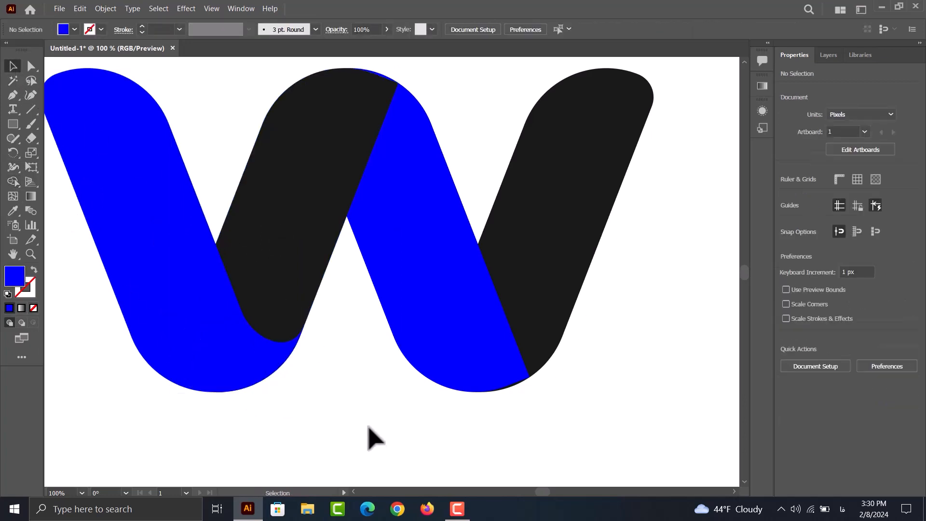
- Draw a closed blue Pen shape over the middle peak, with a curved lower edge across the third stroke
{"action": "scroll", "coordinate": [299, 368], "scroll_direction": "down", "scroll_amount": 1}
{"action": "scroll", "coordinate": [387, 221], "scroll_direction": "up", "scroll_amount": 1}
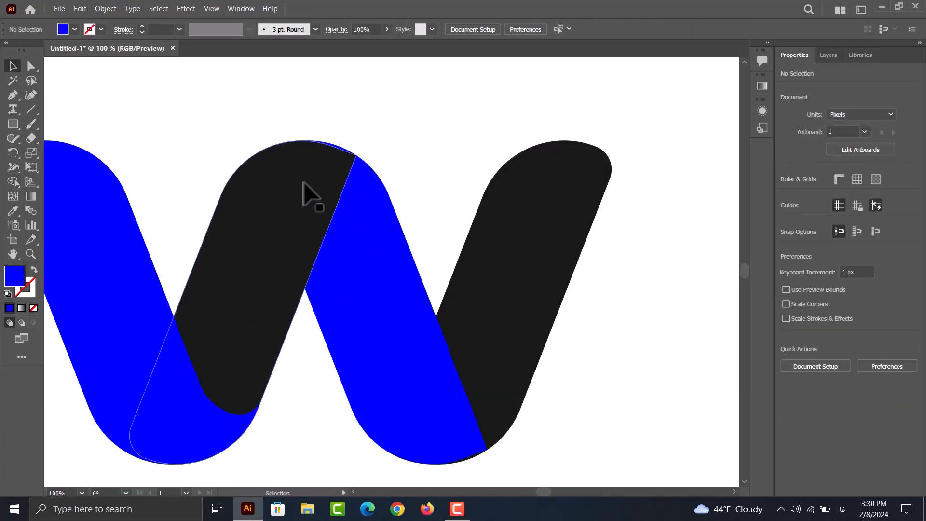
{"action": "left_click", "coordinate": [14, 94]}
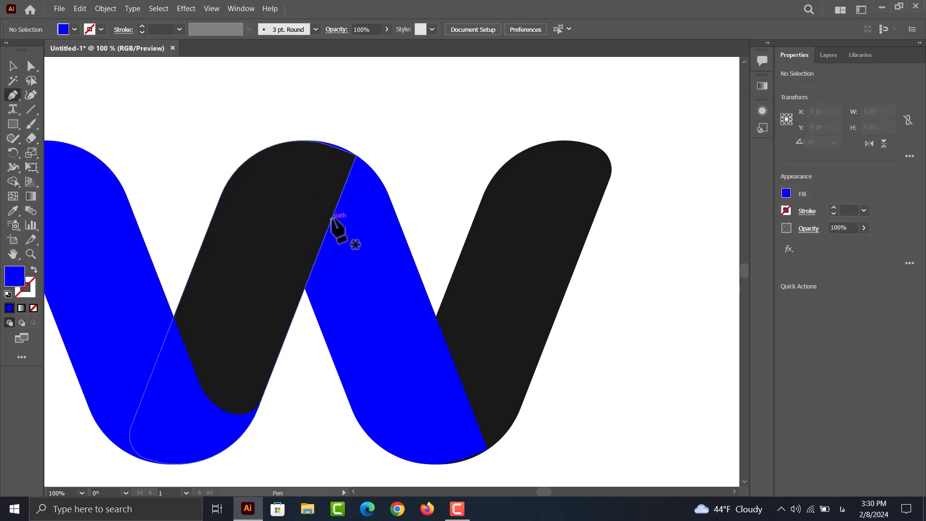
{"action": "left_click_drag", "start_coordinate": [332, 219], "coordinate": [387, 142]}
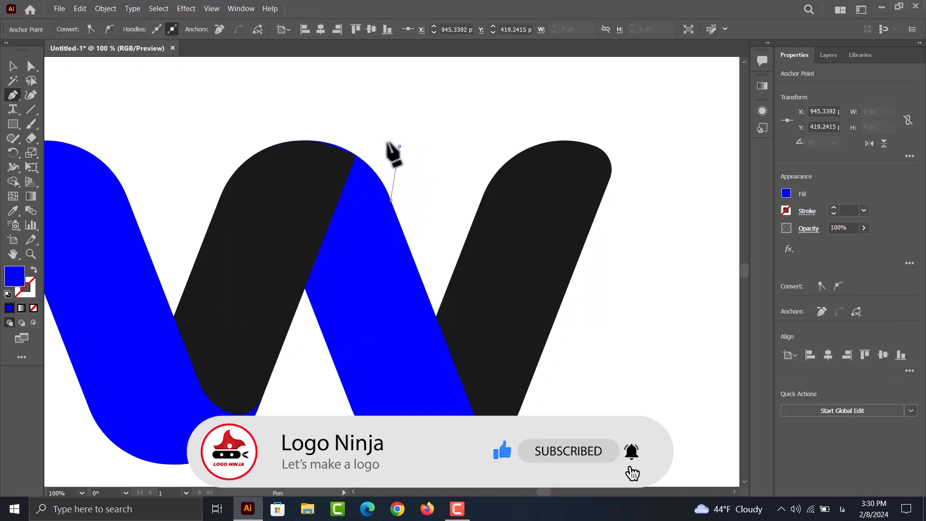
{"action": "left_click", "coordinate": [322, 124]}
{"action": "left_click", "coordinate": [274, 129]}
{"action": "left_click", "coordinate": [279, 214]}
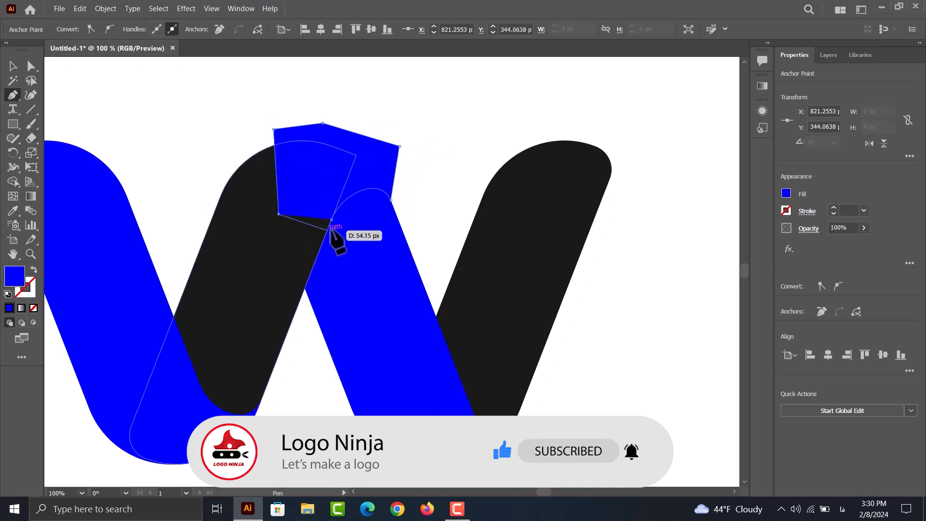
{"action": "left_click", "coordinate": [331, 221]}
- Trim the part of the peak's Pen shape outside the third stroke's rounded top with the Shape Builder
{"action": "left_click", "coordinate": [13, 66]}
{"action": "left_click", "coordinate": [391, 328]}
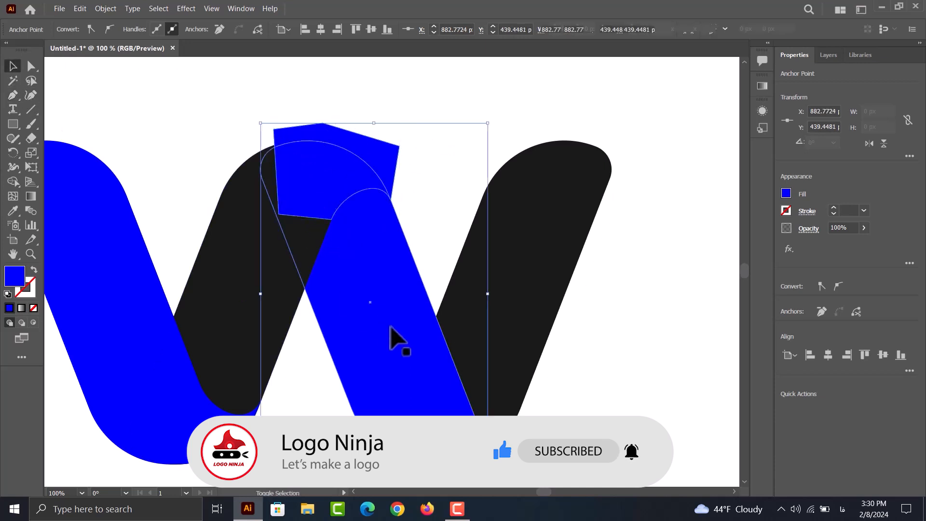
{"action": "left_click", "coordinate": [13, 182]}
{"action": "left_click", "coordinate": [381, 164], "text": "alt"}
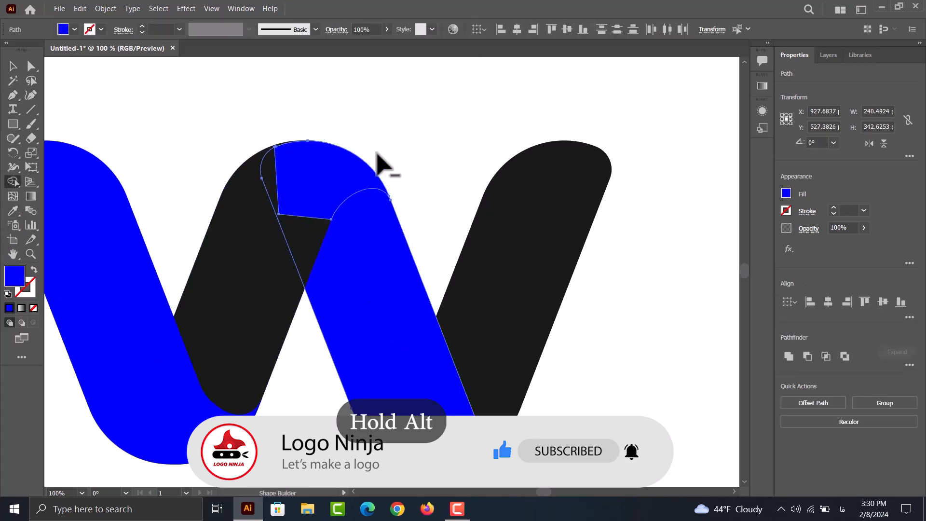
{"action": "left_click", "coordinate": [13, 66]}
{"action": "left_click", "coordinate": [271, 125]}
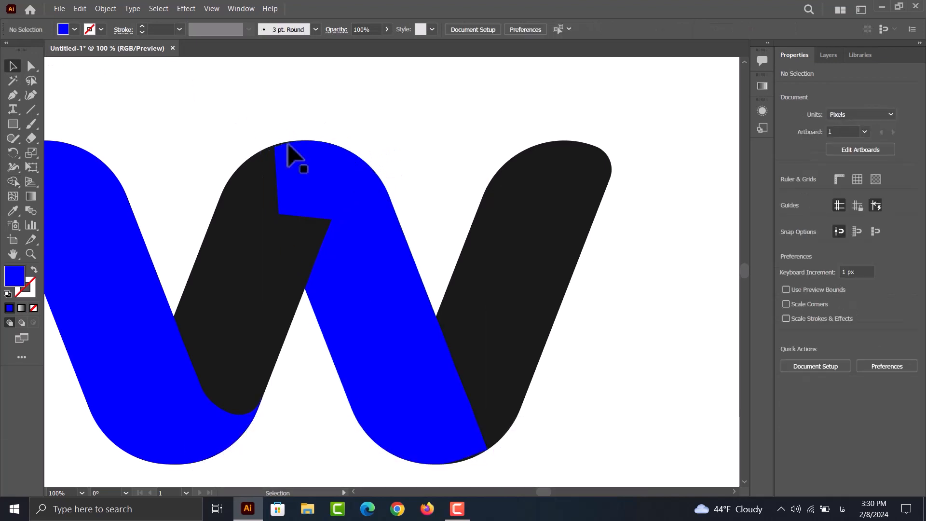
- Unite the peak patch with the second stroke and fill the merged shape with black
{"action": "left_click", "coordinate": [259, 207]}
{"action": "left_click", "coordinate": [312, 172], "text": "shift"}
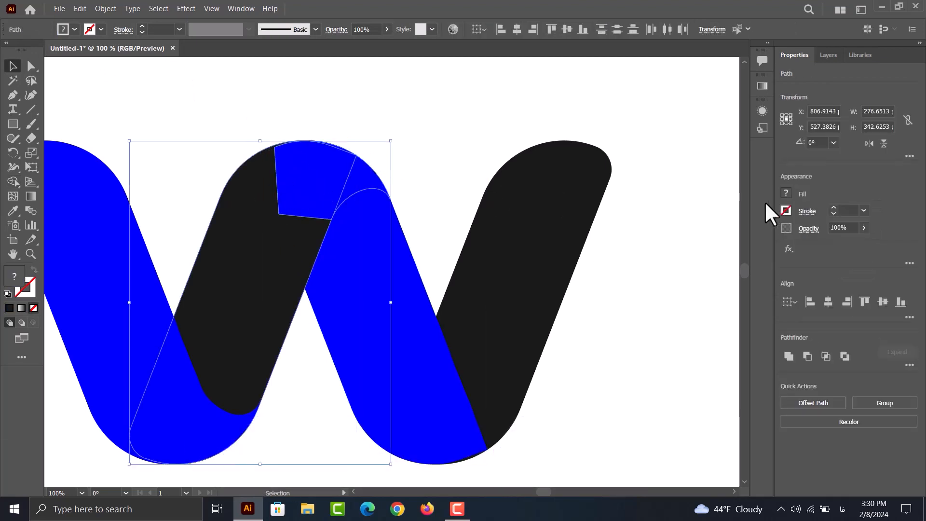
{"action": "left_click", "coordinate": [789, 357]}
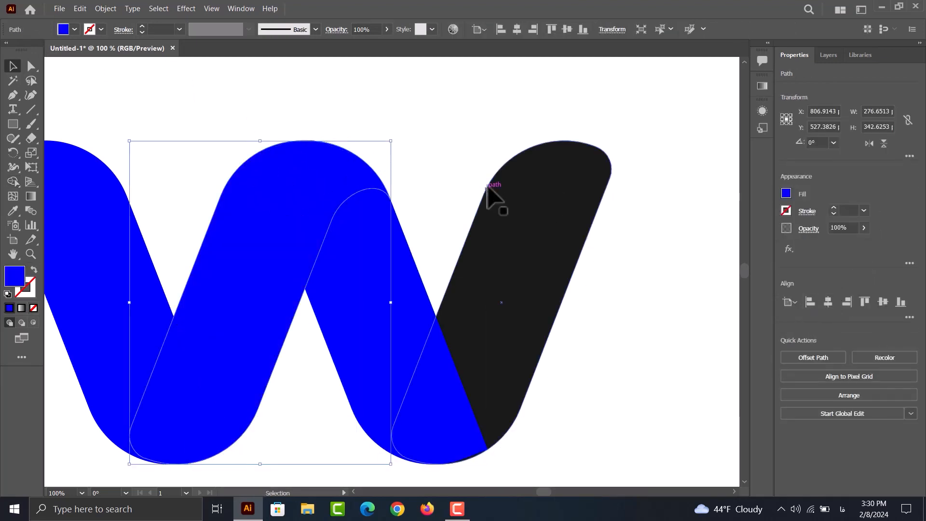
{"action": "left_click", "coordinate": [786, 194]}
{"action": "left_click", "coordinate": [679, 236]}
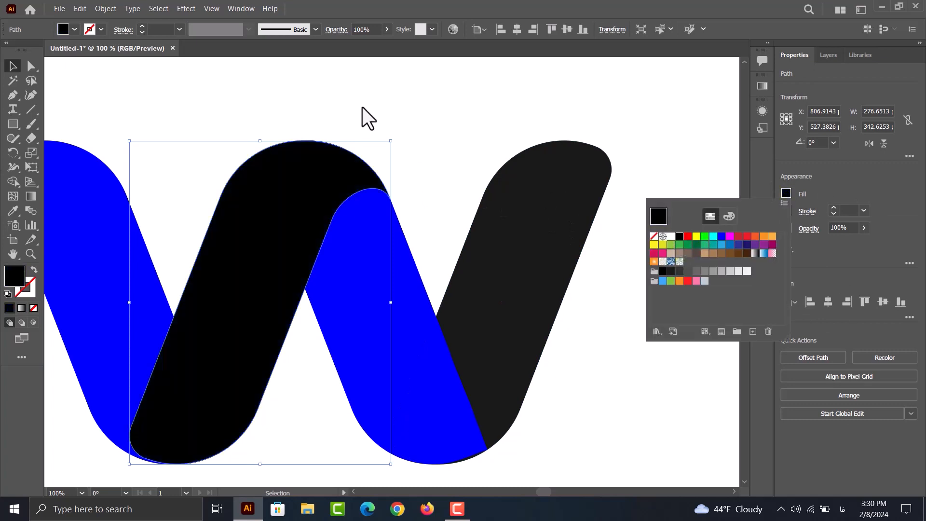
- Bring the first blue stroke forward and send the merged black shape backward, behind the blue bottom-bend patch
{"action": "left_click", "coordinate": [108, 270]}
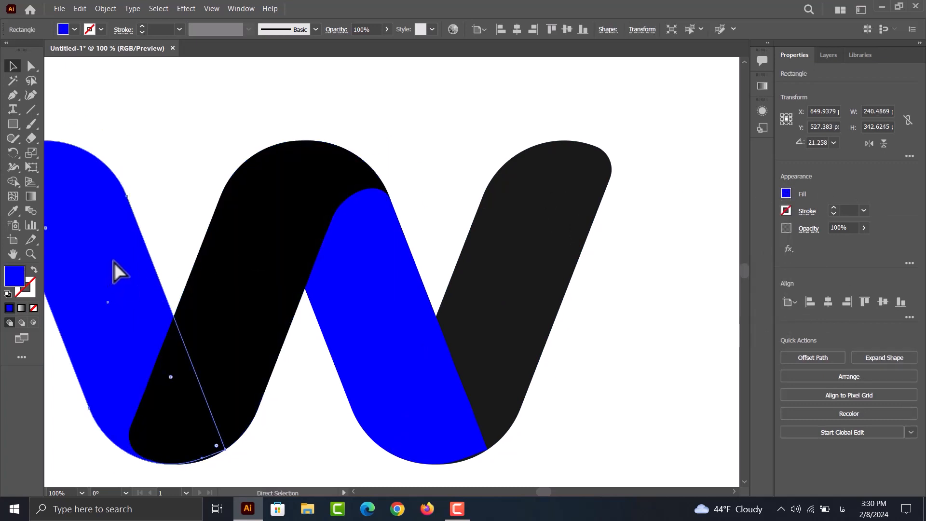
{"action": "key", "text": "ctrl+bracketright"}
{"action": "key", "text": "ctrl+bracketright"}
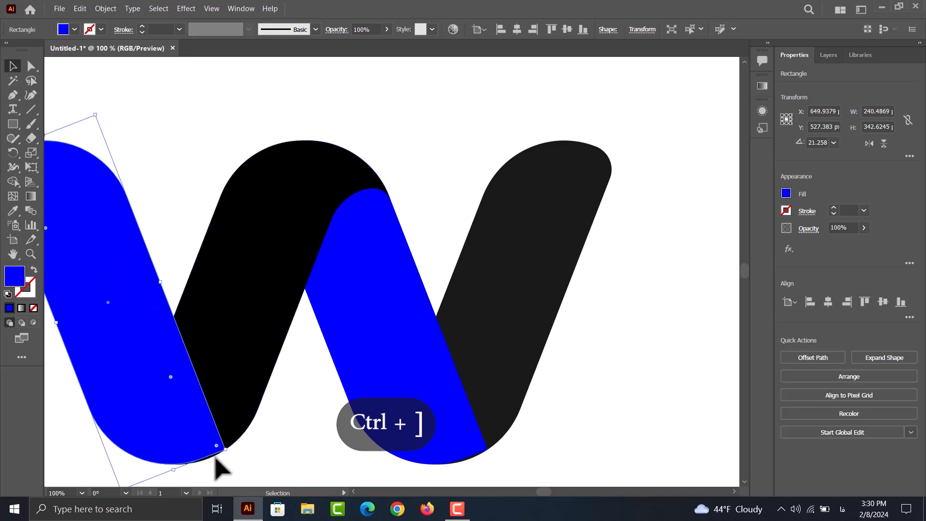
{"action": "left_click", "coordinate": [228, 368]}
{"action": "key", "text": "ctrl+bracketleft"}
{"action": "left_click", "coordinate": [309, 424]}
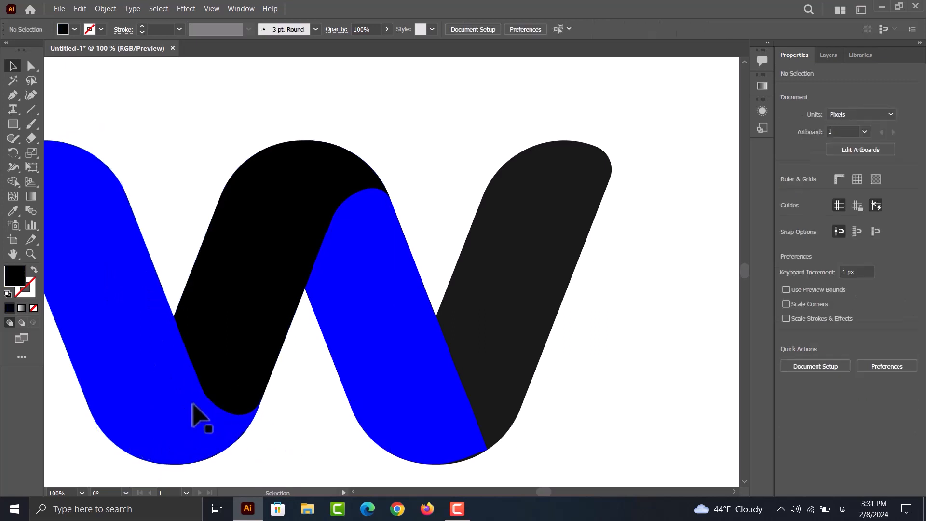
- Unite the first blue stroke with the blue patch at its bottom bend
{"action": "left_click", "coordinate": [241, 437]}
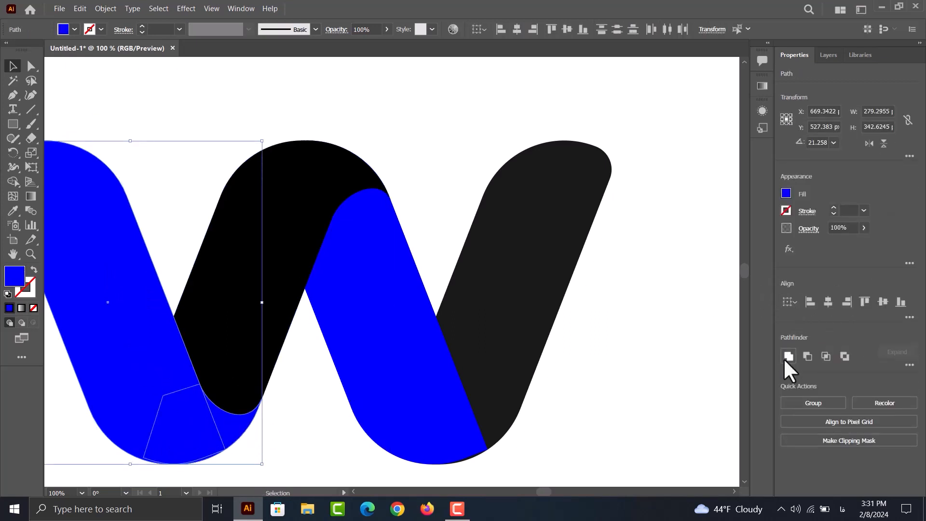
{"action": "left_click", "coordinate": [788, 357]}
{"action": "left_click", "coordinate": [432, 131]}
- Draw a closed blue Pen shape over the second bottom bend, with a curved upper edge across the last stroke's lower part
{"action": "scroll", "coordinate": [416, 154], "scroll_direction": "down", "scroll_amount": 1}
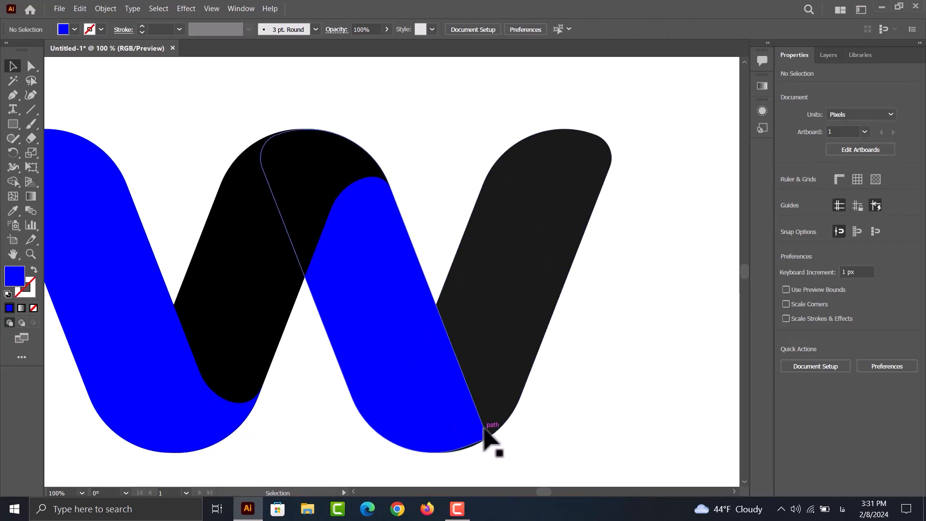
{"action": "left_click", "coordinate": [14, 97]}
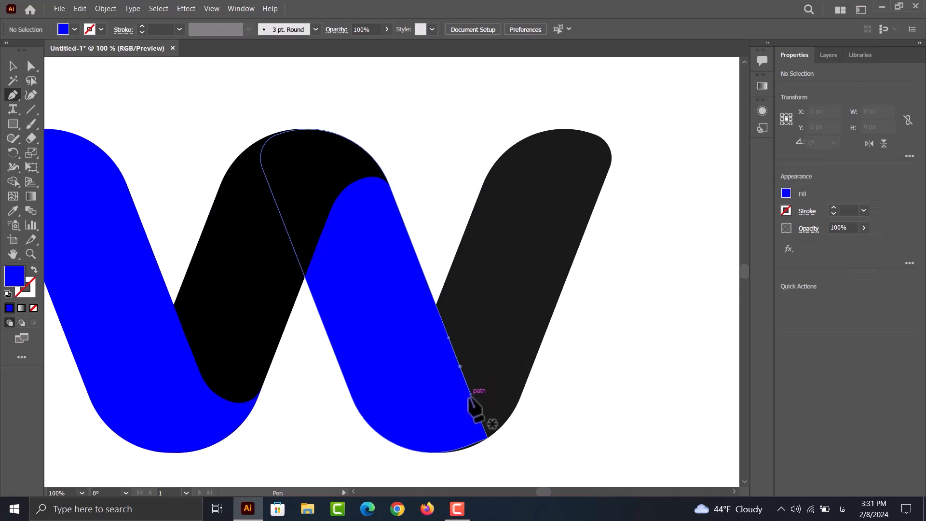
{"action": "left_click_drag", "start_coordinate": [471, 394], "coordinate": [474, 401]}
{"action": "left_click_drag", "start_coordinate": [527, 382], "coordinate": [540, 348]}
{"action": "left_click", "coordinate": [526, 382]}
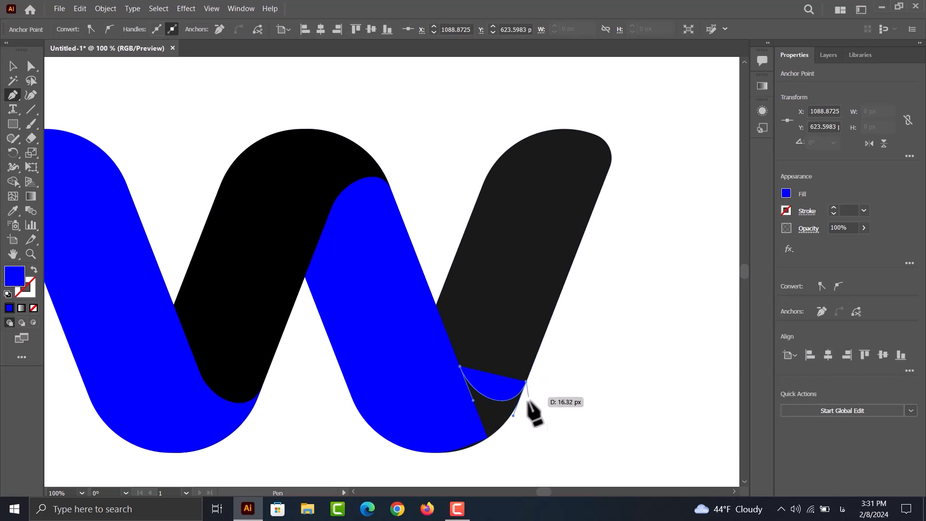
{"action": "left_click", "coordinate": [532, 453]}
{"action": "left_click", "coordinate": [398, 466]}
{"action": "left_click", "coordinate": [422, 371]}
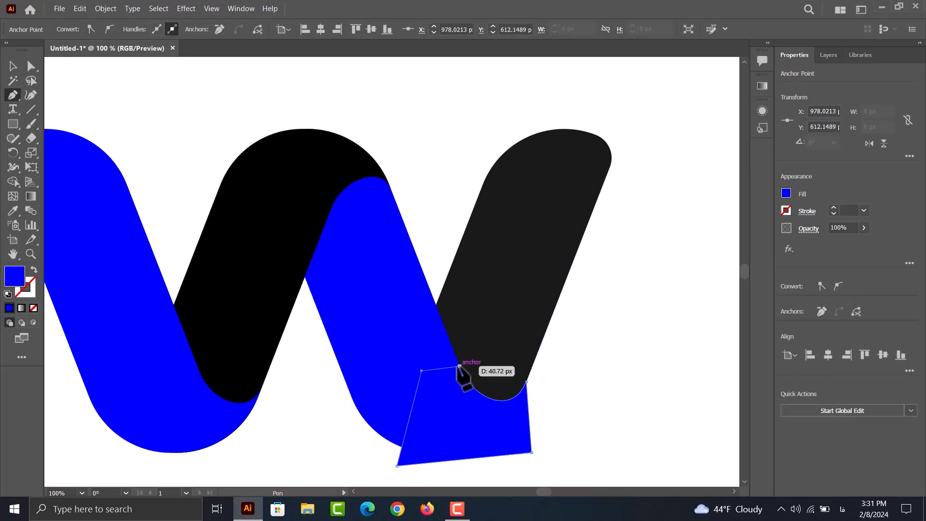
{"action": "left_click", "coordinate": [459, 366]}
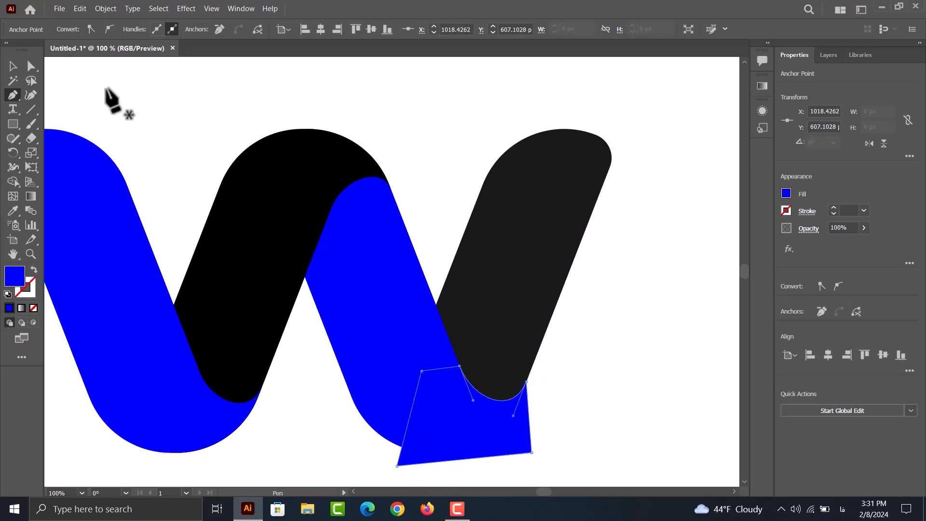
- Trim the part of the new Pen shape outside the last stroke's rounded lower end with the Shape Builder
{"action": "left_click", "coordinate": [12, 65]}
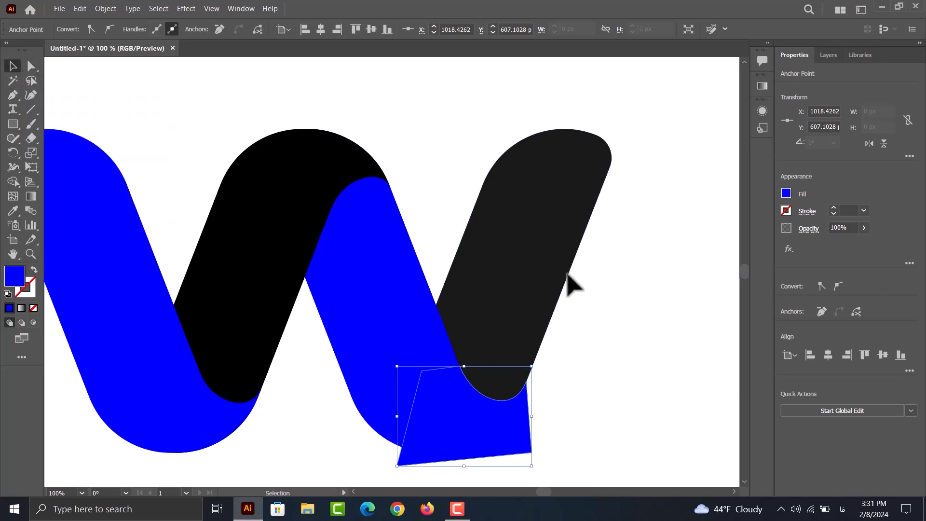
{"action": "scroll", "coordinate": [533, 255], "scroll_direction": "down", "scroll_amount": 2}
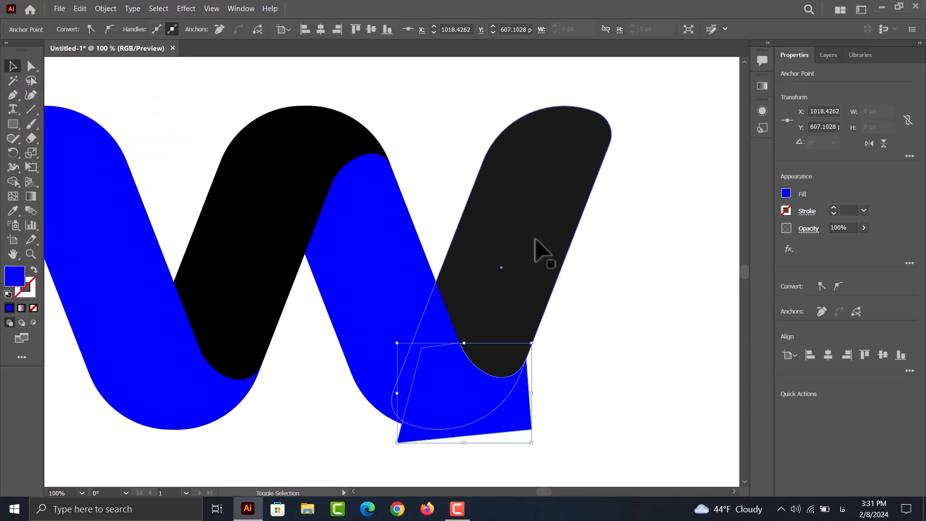
{"action": "left_click", "coordinate": [536, 239], "text": "shift"}
{"action": "left_click", "coordinate": [13, 182]}
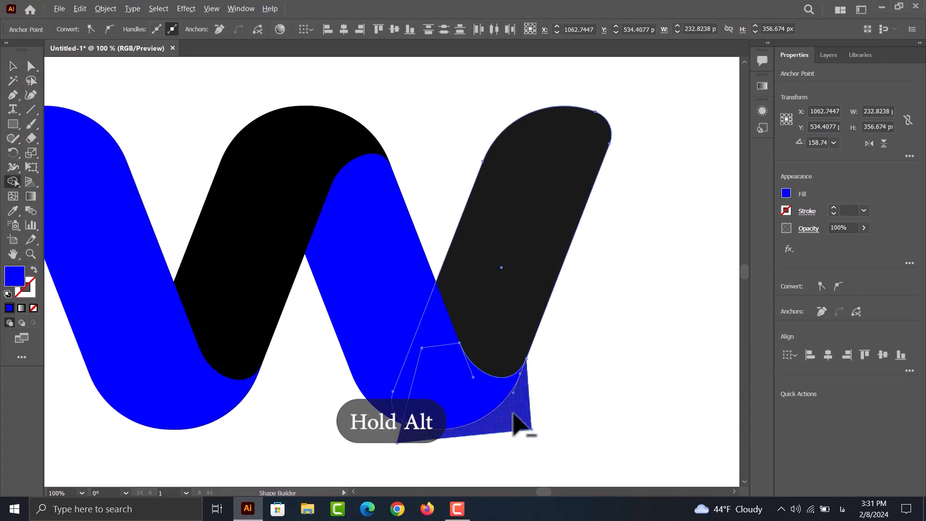
{"action": "left_click", "coordinate": [514, 422], "text": "alt"}
{"action": "left_click", "coordinate": [14, 67]}
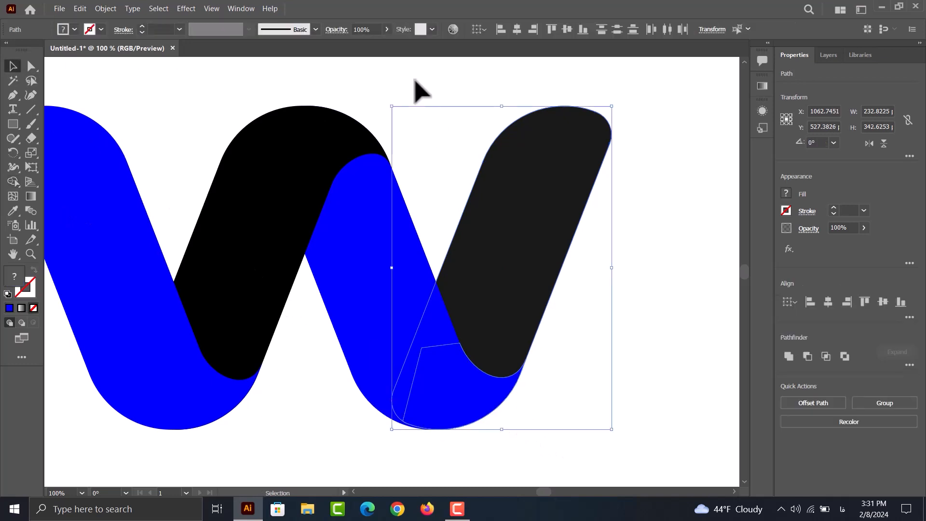
{"action": "left_click", "coordinate": [415, 87]}
- Unite the second bottom-bend patch with the third stroke and send the merged blue shape backward, behind the black peak
{"action": "left_click", "coordinate": [420, 320]}
{"action": "left_click", "coordinate": [504, 390], "text": "shift"}
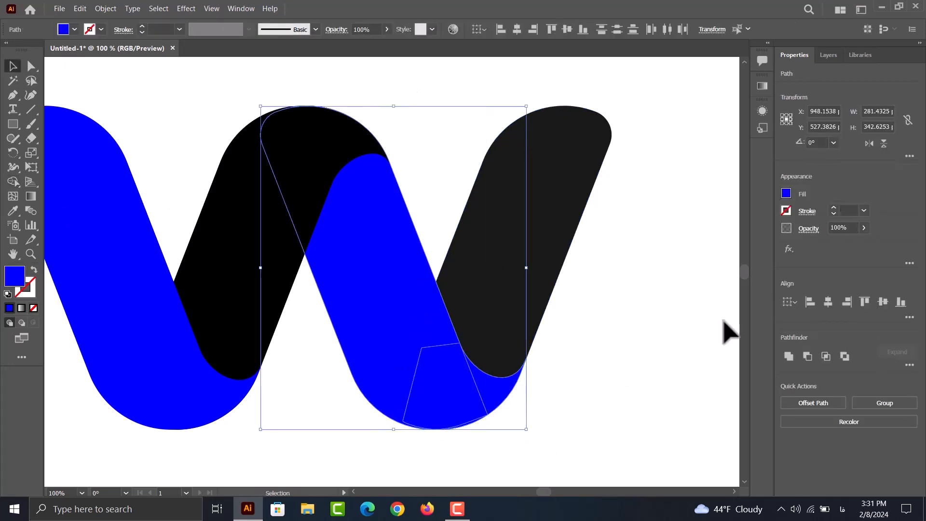
{"action": "left_click", "coordinate": [788, 356]}
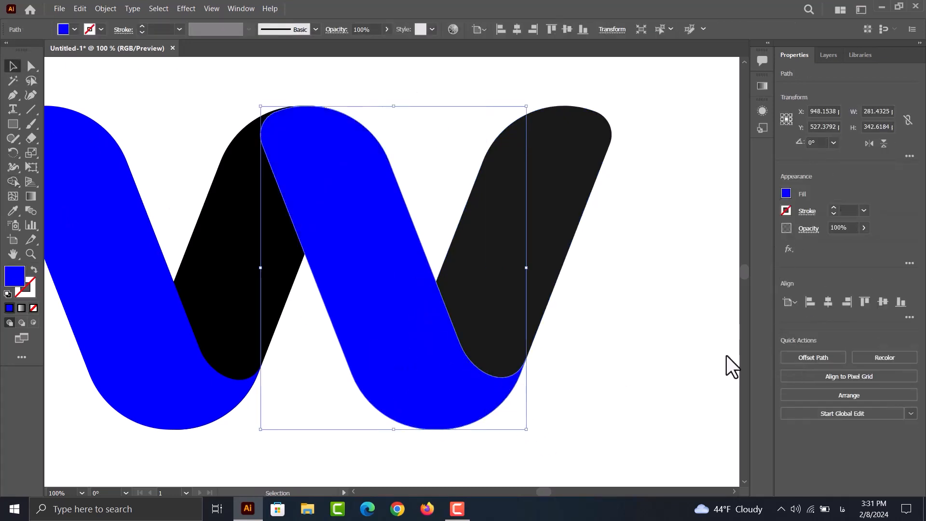
{"action": "key", "text": "ctrl+bracketleft"}
{"action": "left_click", "coordinate": [587, 331]}
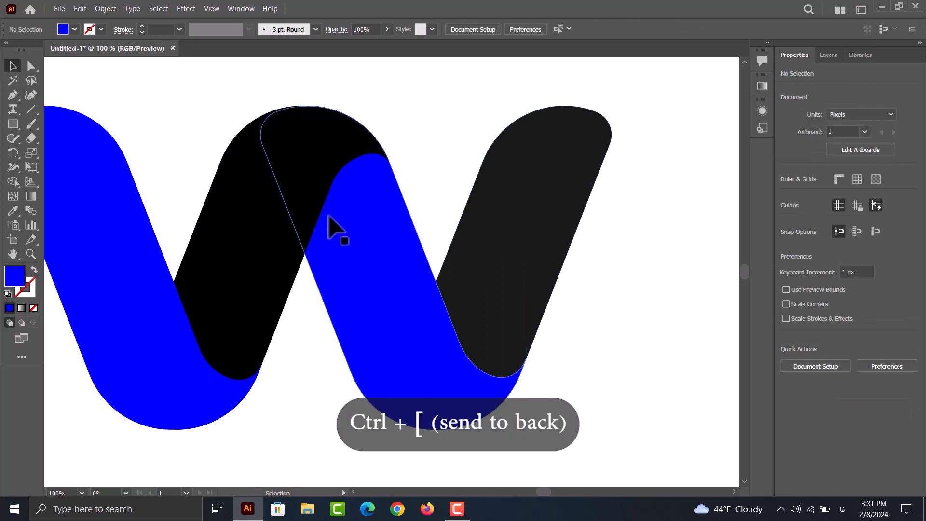
- Fill the black middle shape and the dark last stroke with the light blue swatch R=41 G=171 B=226
{"action": "left_click", "coordinate": [268, 233]}
{"action": "left_click", "coordinate": [786, 194]}
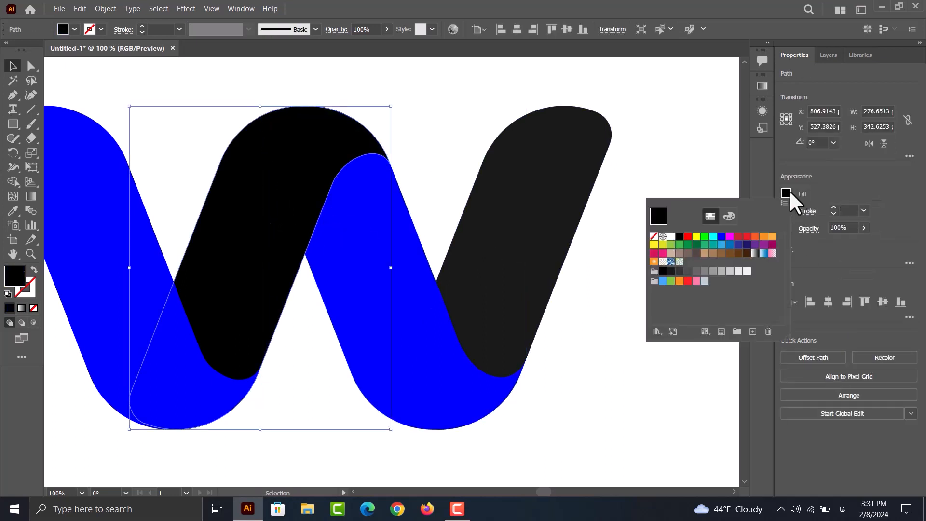
{"action": "left_click", "coordinate": [680, 271]}
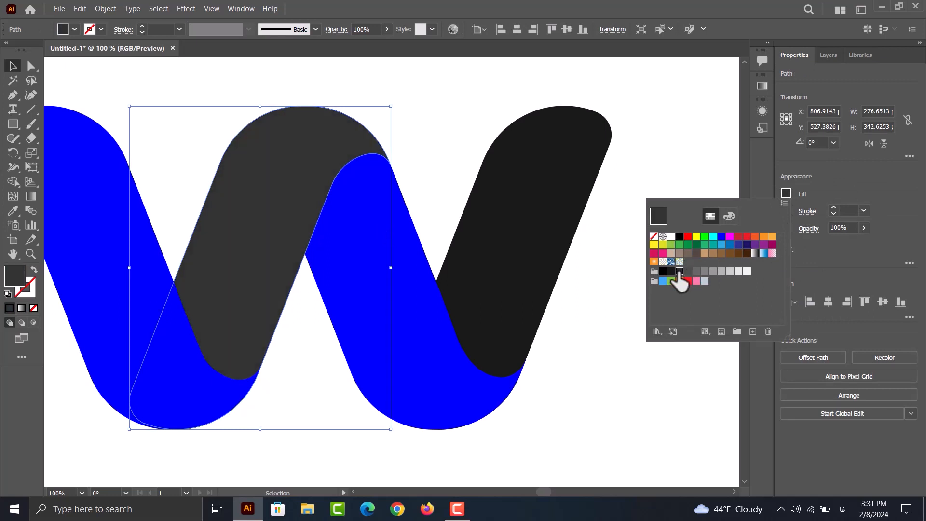
{"action": "left_click", "coordinate": [722, 246]}
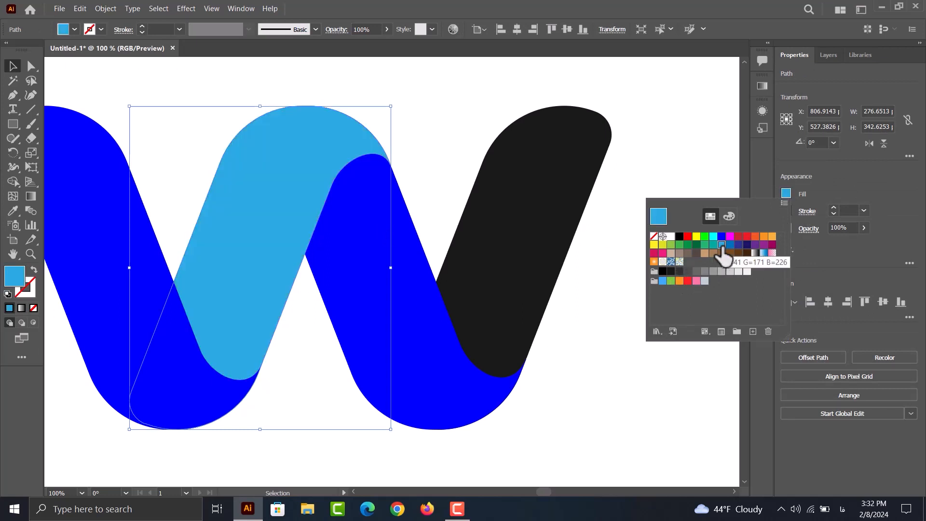
{"action": "left_click", "coordinate": [541, 236]}
{"action": "left_click", "coordinate": [787, 194]}
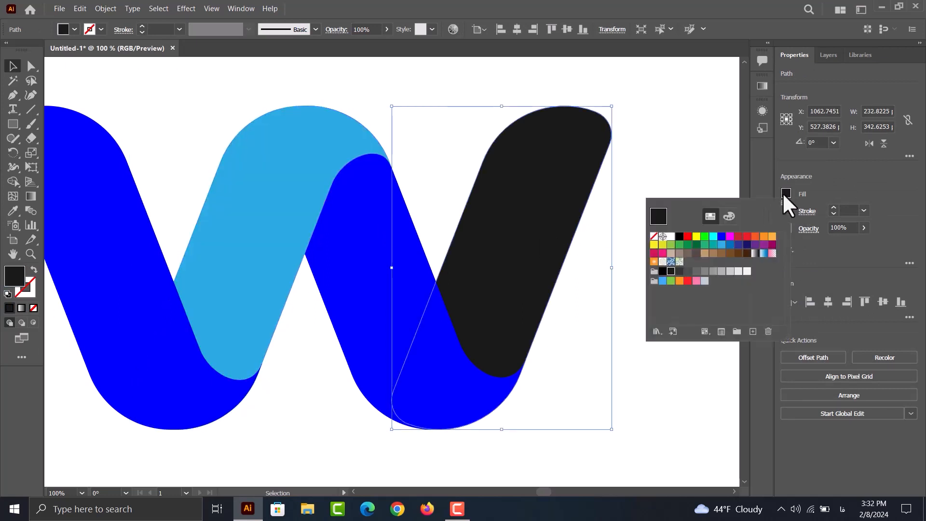
{"action": "left_click", "coordinate": [723, 246]}
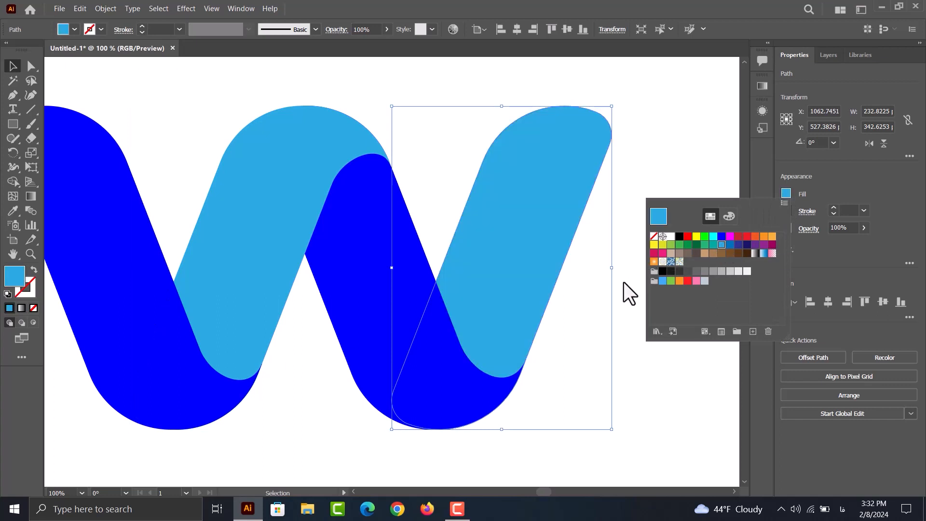
{"action": "left_click", "coordinate": [318, 376]}
- Draw a closed light blue Pen shape over the first bottom bend, its curved upper edge slightly above the second stroke's visible lower end
{"action": "scroll", "coordinate": [312, 374], "scroll_direction": "down", "scroll_amount": 1}
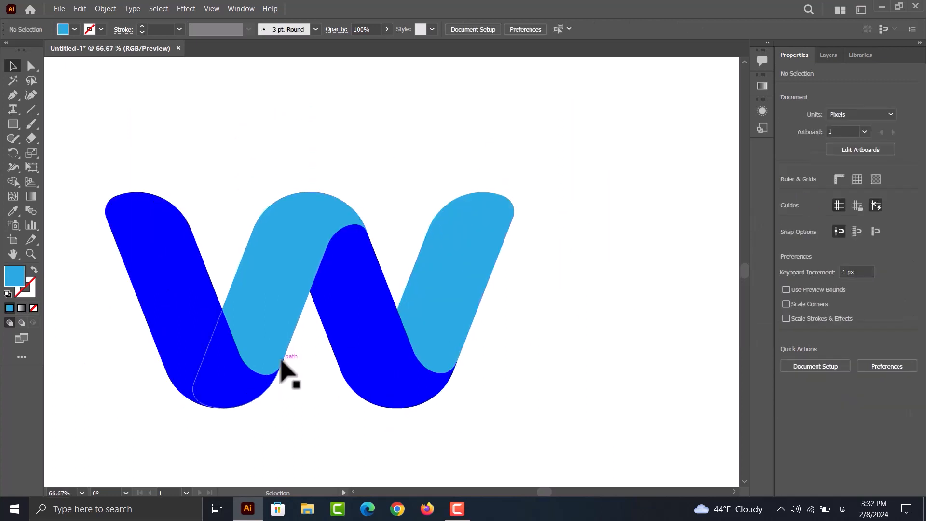
{"action": "scroll", "coordinate": [294, 376], "scroll_direction": "up", "scroll_amount": 1}
{"action": "scroll", "coordinate": [321, 372], "scroll_direction": "left", "scroll_amount": 1}
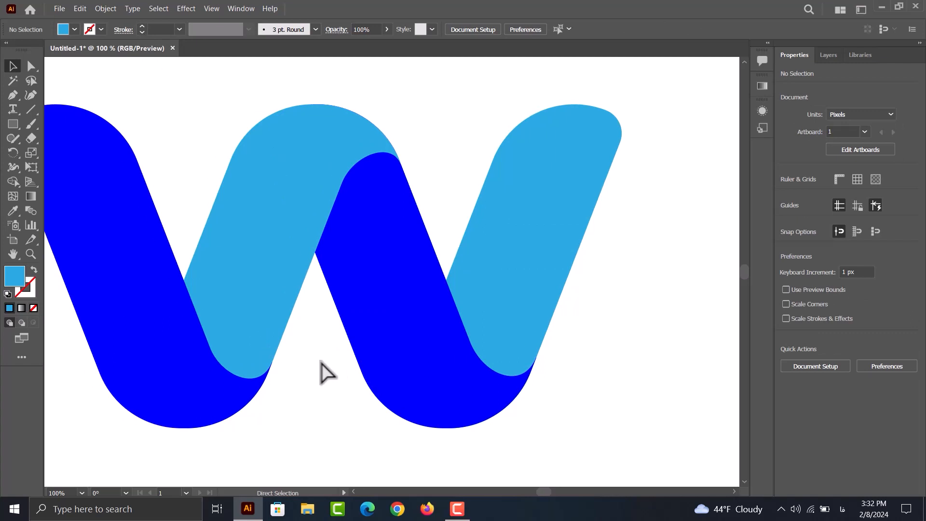
{"action": "left_click", "coordinate": [13, 95]}
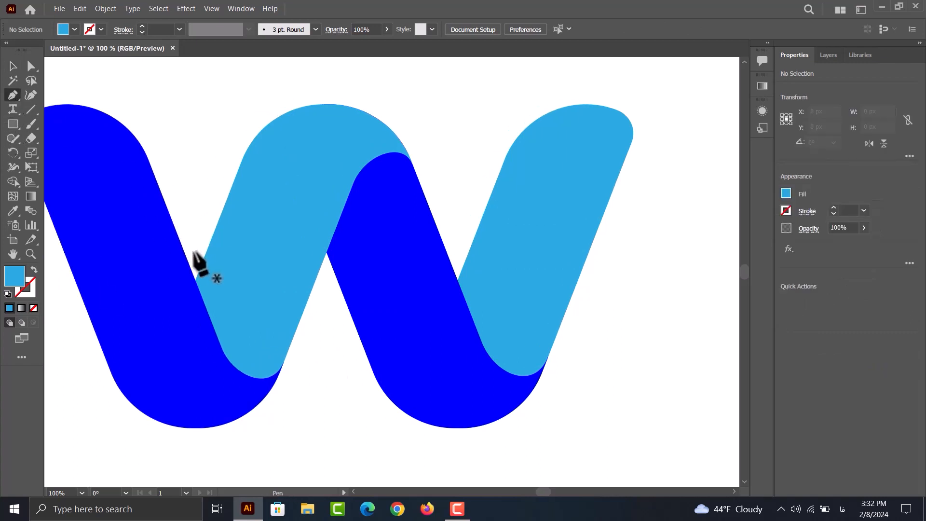
{"action": "left_click", "coordinate": [196, 255]}
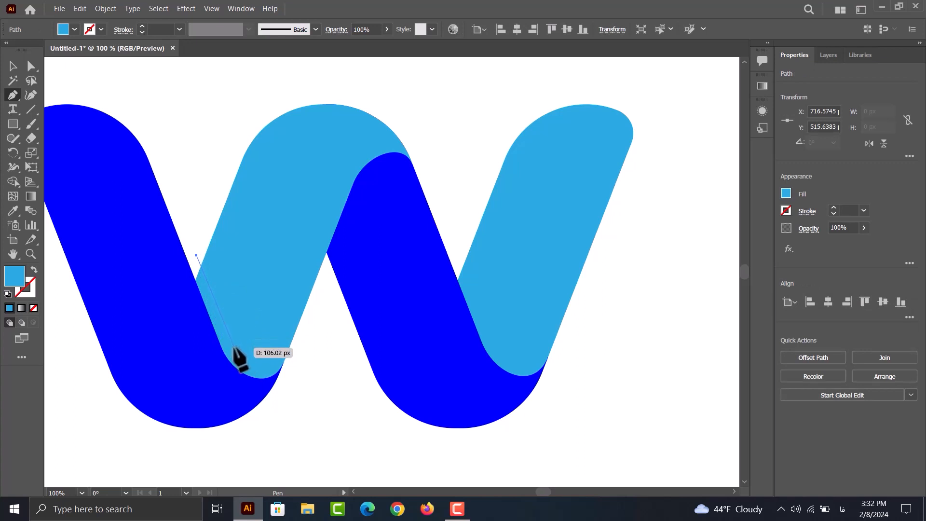
{"action": "left_click", "coordinate": [234, 348]}
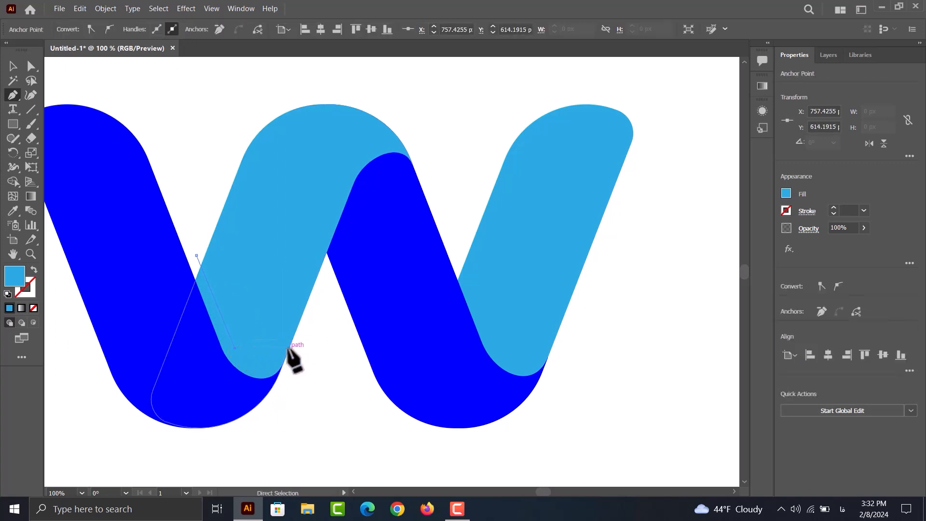
{"action": "key", "text": "ctrl+z"}
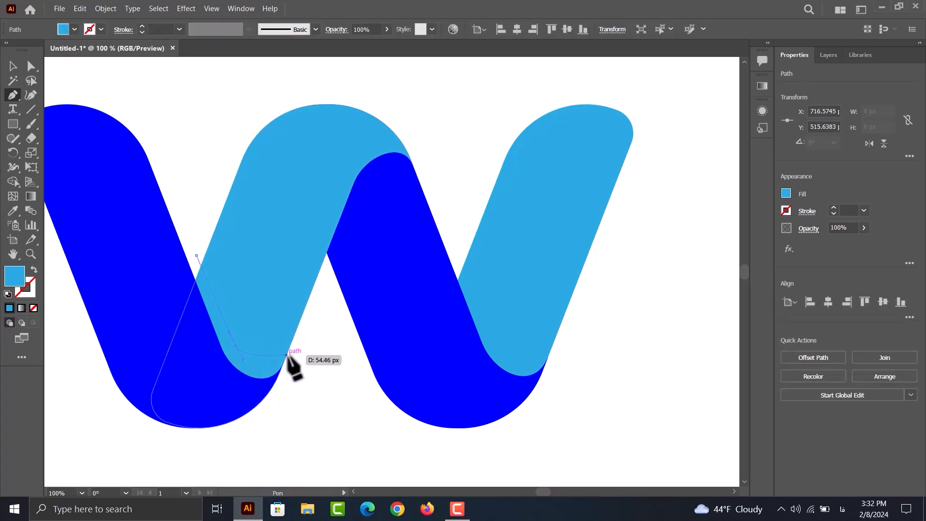
{"action": "left_click_drag", "start_coordinate": [288, 354], "coordinate": [307, 336]}
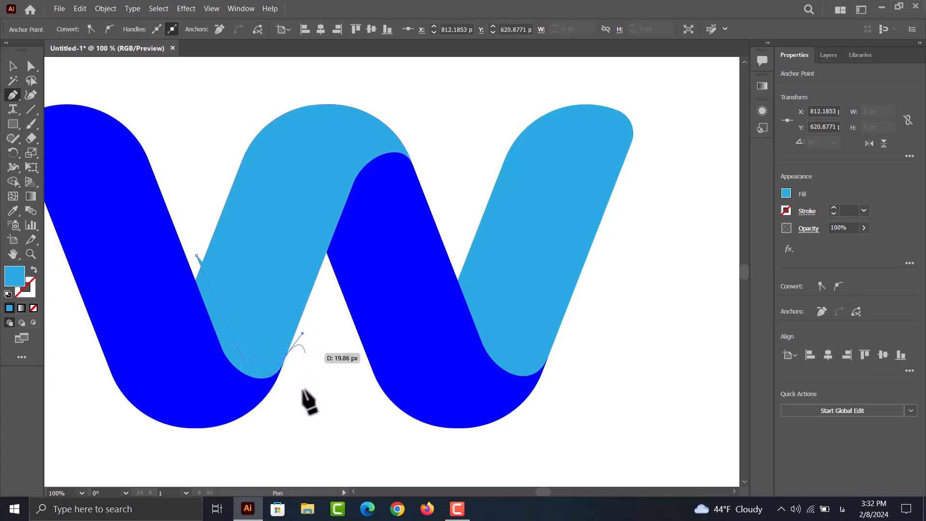
{"action": "left_click", "coordinate": [273, 434]}
{"action": "left_click", "coordinate": [139, 437]}
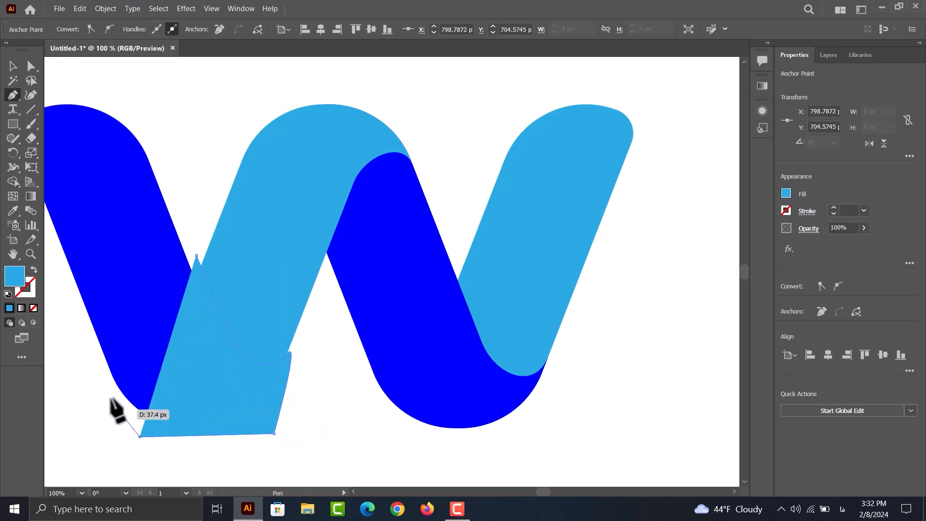
{"action": "left_click", "coordinate": [91, 356]}
{"action": "left_click", "coordinate": [195, 254]}
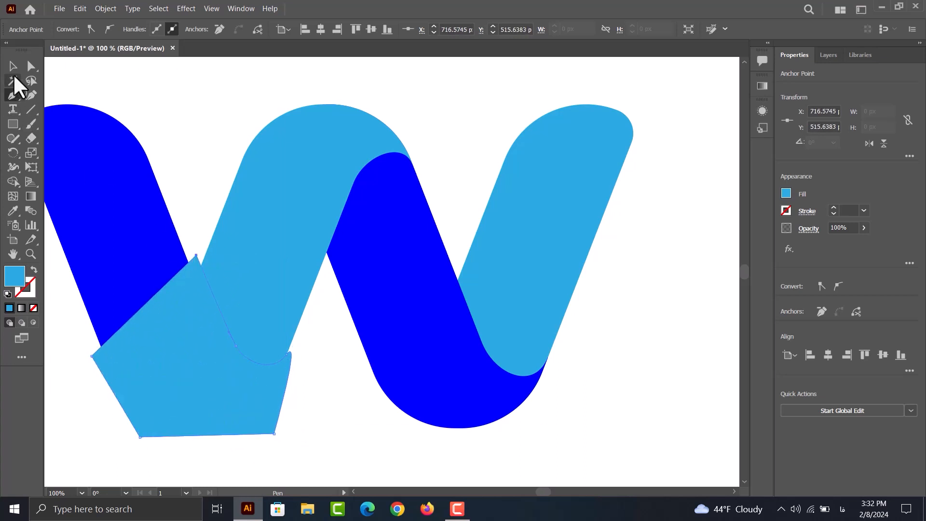
- Trim the parts of the Pen shape outside the light blue second stroke with the Shape Builder
{"action": "left_click", "coordinate": [13, 66]}
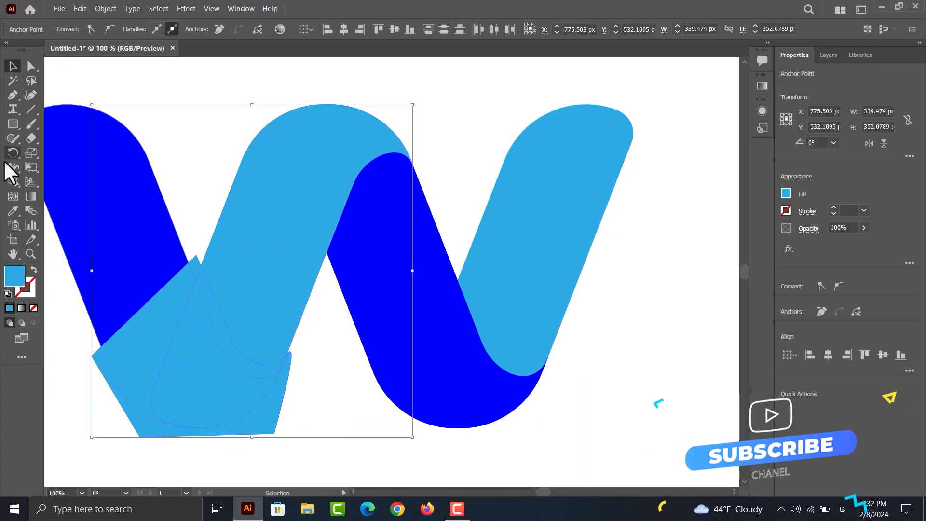
{"action": "left_click", "coordinate": [13, 181]}
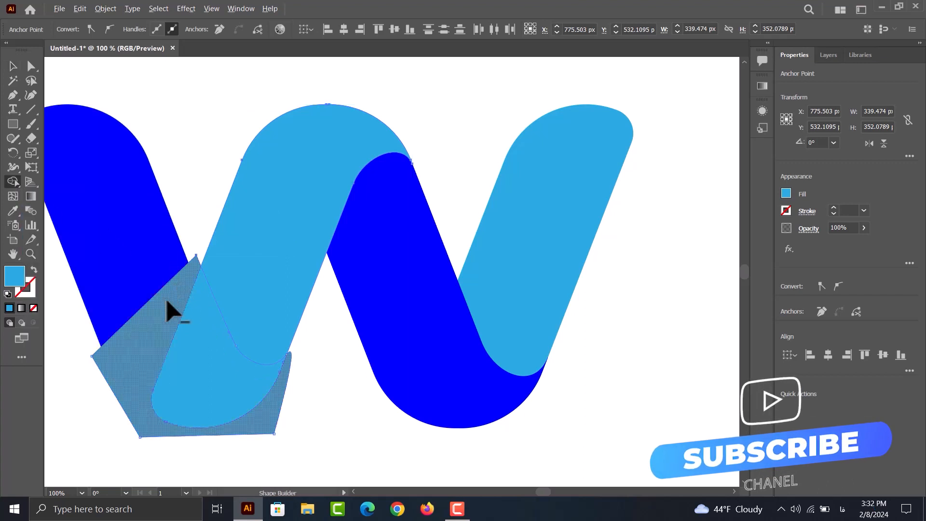
{"action": "left_click", "coordinate": [167, 313], "text": "alt"}
{"action": "left_click", "coordinate": [13, 66]}
{"action": "left_click", "coordinate": [282, 417]}
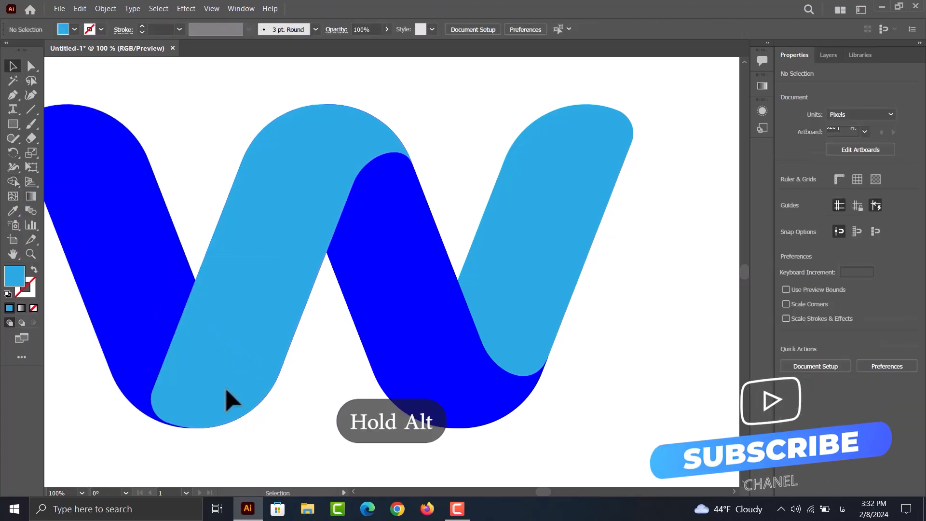
- Send the trimmed shape backward, behind the first blue stroke, and fill it with the near-black swatch
{"action": "left_click", "coordinate": [231, 399]}
{"action": "key", "text": "ctrl+bracketleft"}
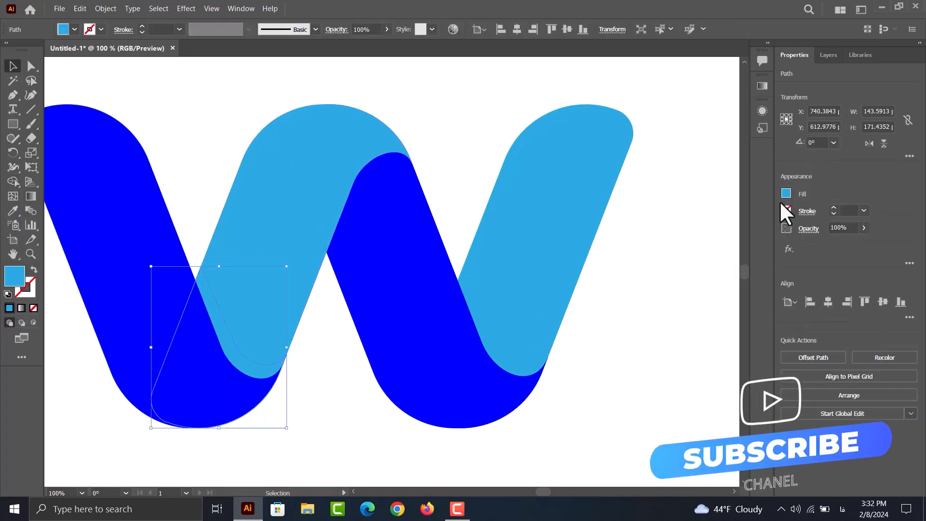
{"action": "left_click", "coordinate": [786, 194]}
{"action": "left_click", "coordinate": [672, 271]}
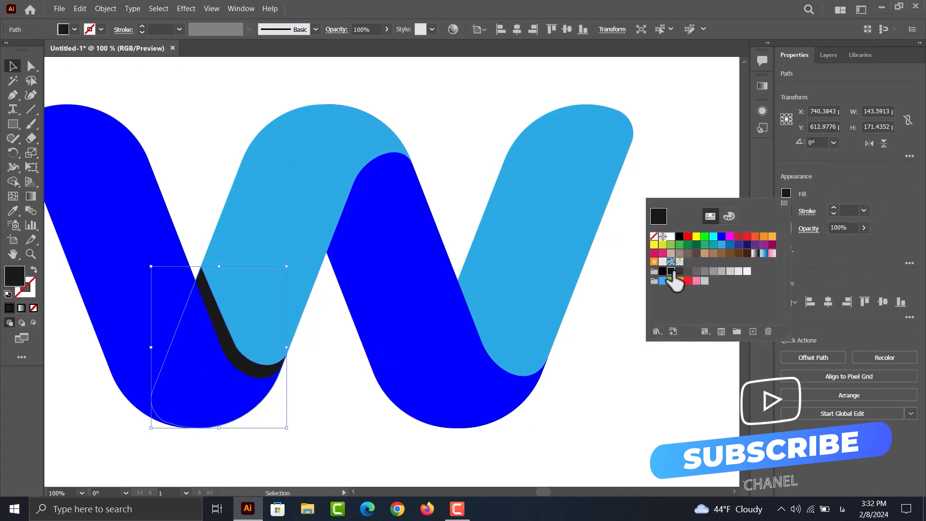
- Lower the dark shape's opacity to 32% to make a shadow at the first bottom bend
{"action": "left_click", "coordinate": [862, 229]}
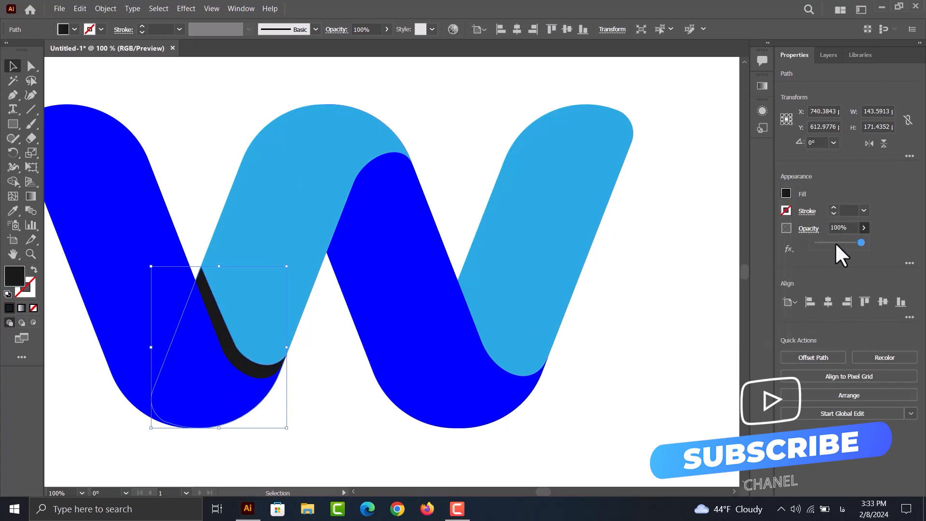
{"action": "left_click_drag", "start_coordinate": [836, 243], "coordinate": [829, 243]}
{"action": "left_click", "coordinate": [597, 388]}
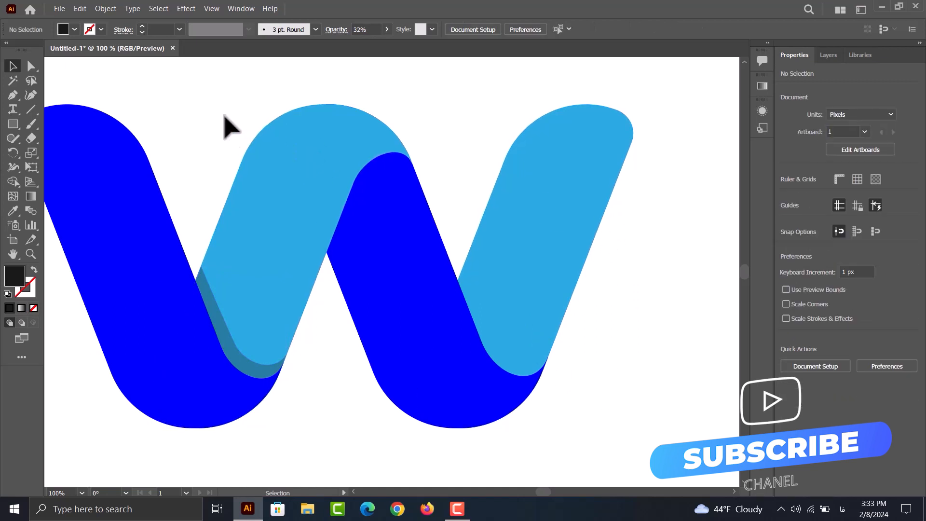
- Draw a closed near-black Pen shape over the middle top bend, its curved lower edge slightly below the dark blue third stroke's visible upper end
{"action": "left_click", "coordinate": [13, 96]}
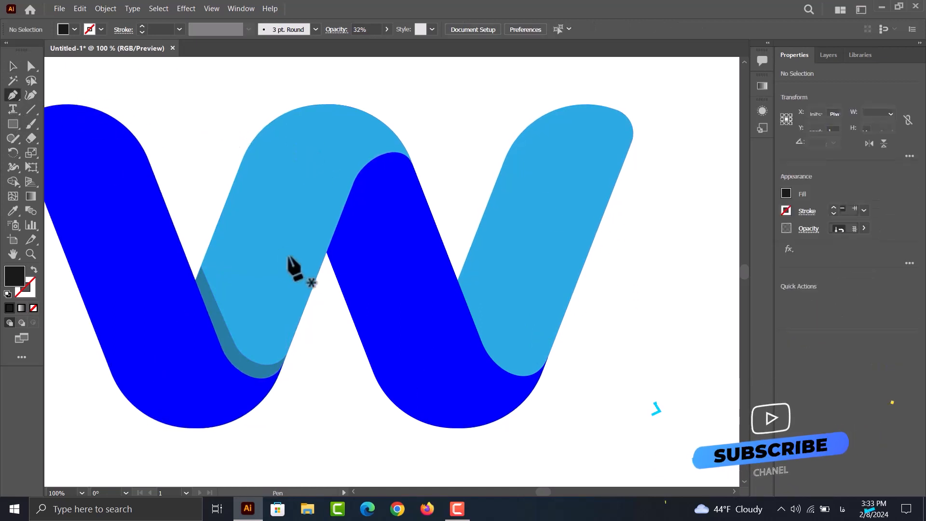
{"action": "left_click", "coordinate": [328, 274]}
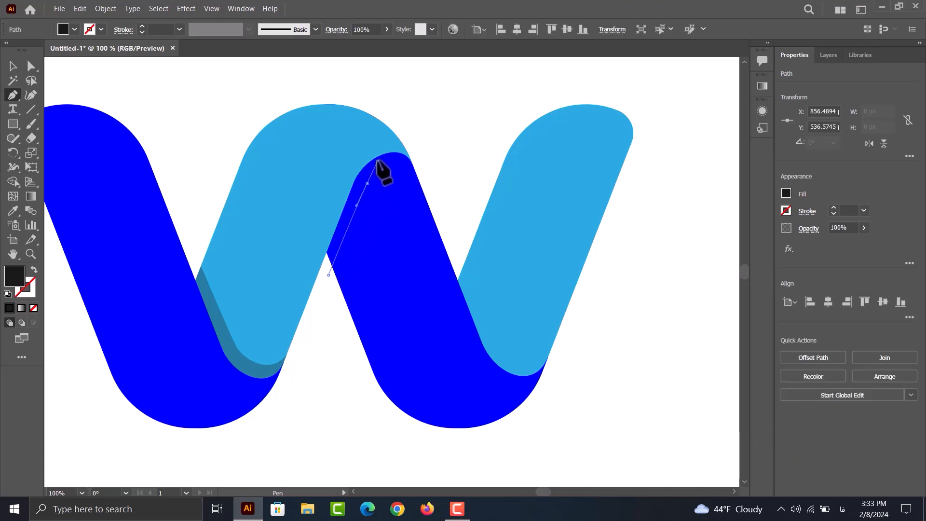
{"action": "left_click_drag", "start_coordinate": [367, 184], "coordinate": [422, 189]}
{"action": "left_click", "coordinate": [415, 174]}
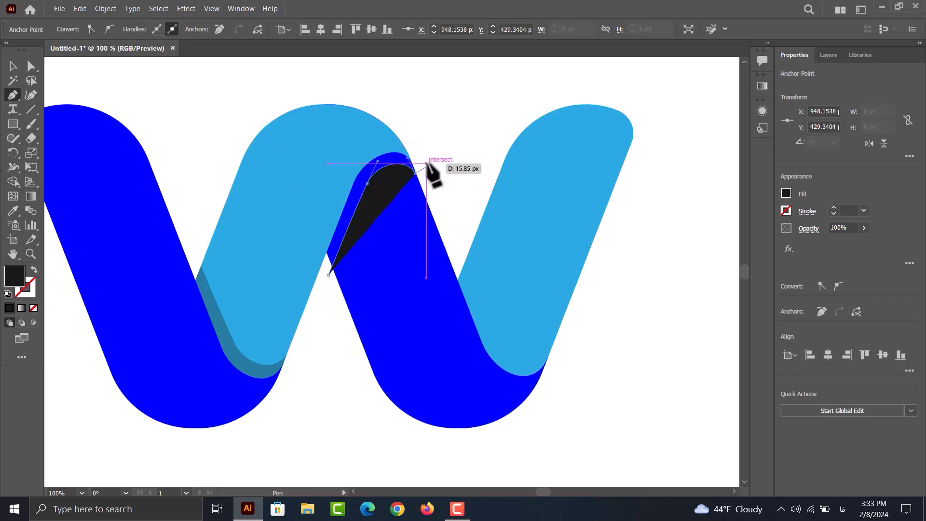
{"action": "left_click", "coordinate": [442, 142]}
{"action": "left_click", "coordinate": [413, 91]}
{"action": "left_click", "coordinate": [287, 75]}
{"action": "left_click", "coordinate": [223, 115]}
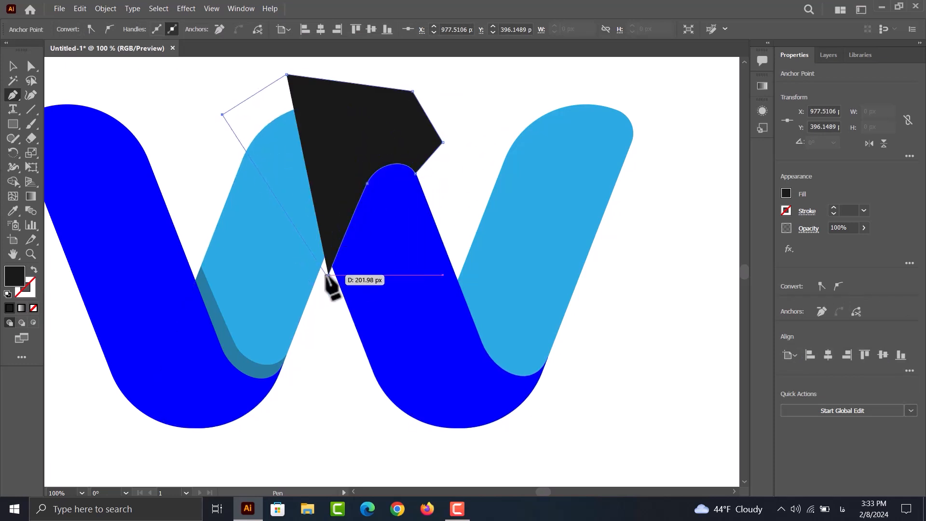
- Trim the parts of the Pen shape outside the dark blue third stroke with the Shape Builder
{"action": "left_click", "coordinate": [13, 66]}
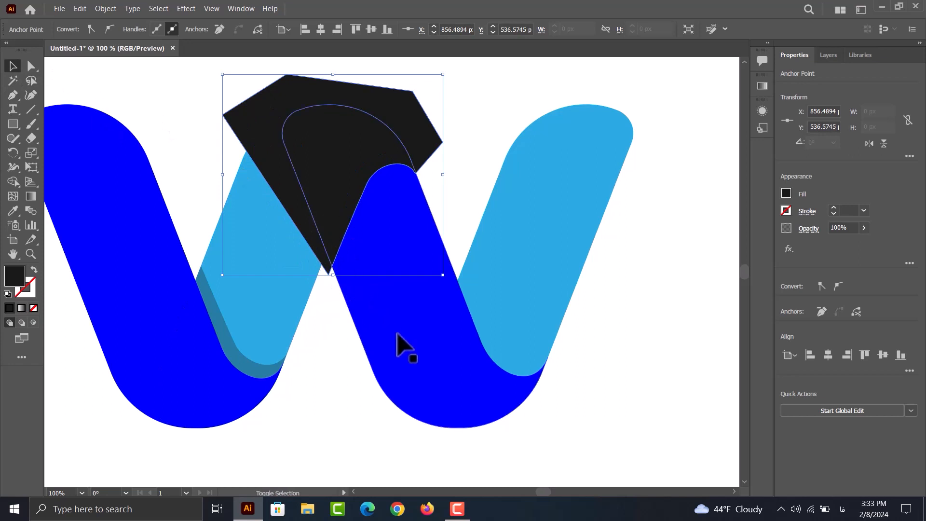
{"action": "left_click", "coordinate": [428, 325], "text": "shift"}
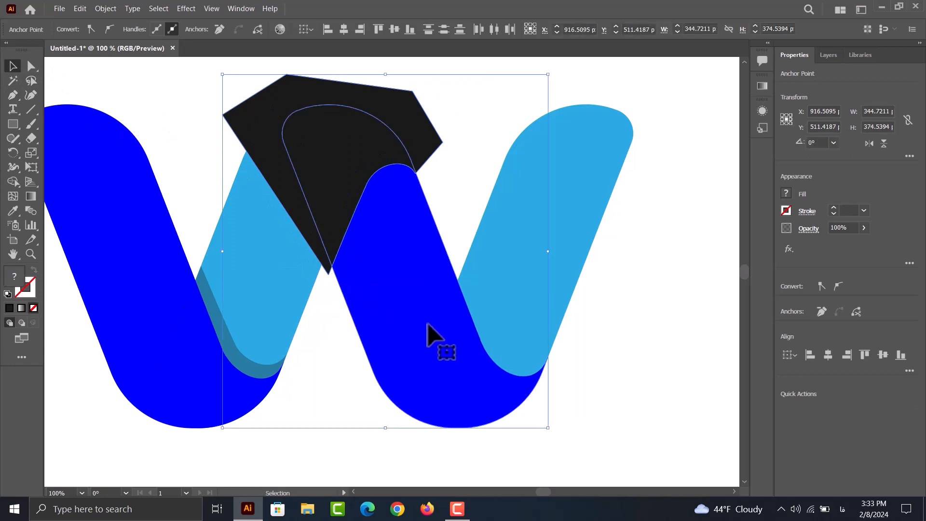
{"action": "left_click", "coordinate": [14, 181]}
{"action": "left_click", "coordinate": [254, 111], "text": "alt"}
{"action": "left_click", "coordinate": [12, 65]}
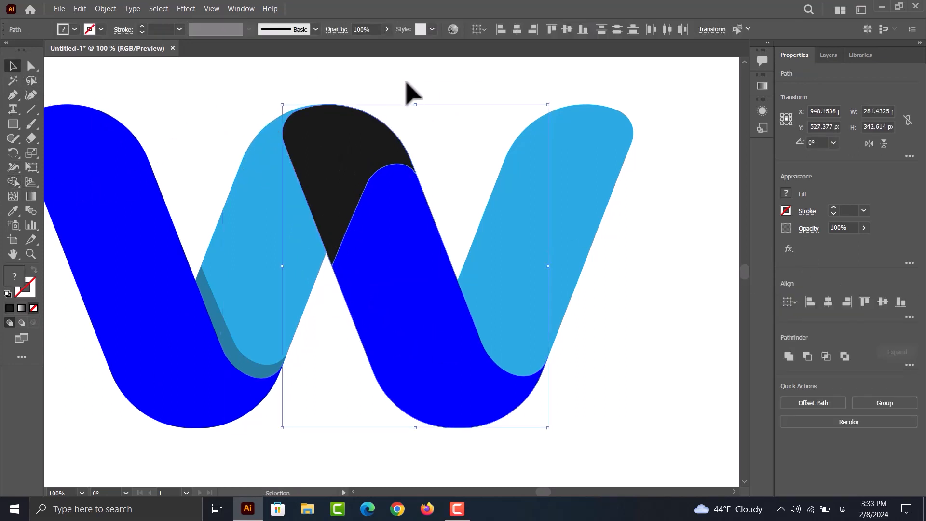
- Send the trimmed shape behind the light blue second stroke and lower its opacity to 27% for the top bend's shadow
{"action": "left_click", "coordinate": [345, 141]}
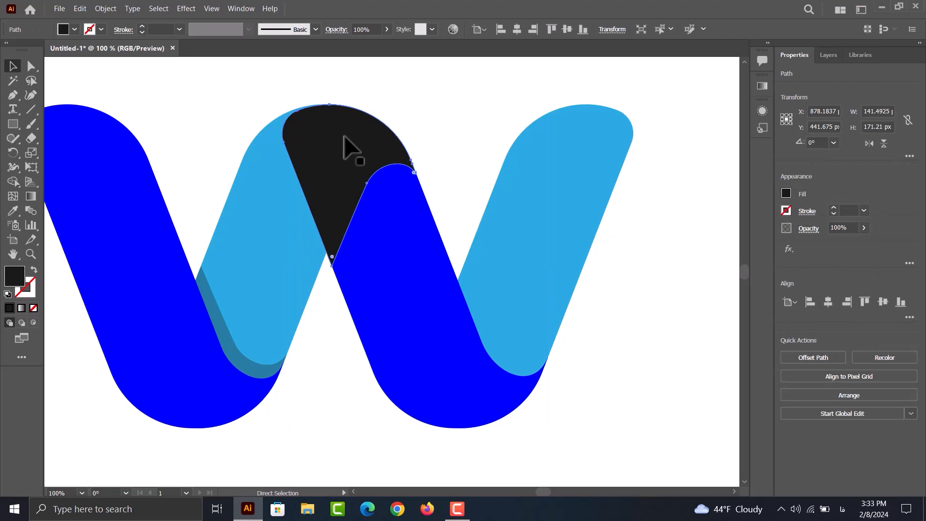
{"action": "key", "text": "ctrl+shift+bracketleft"}
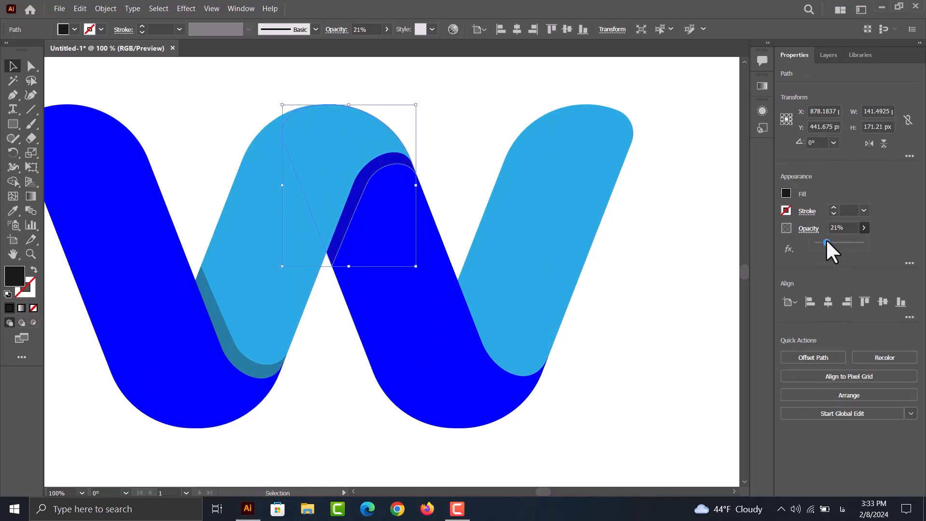
{"action": "left_click", "coordinate": [636, 258]}
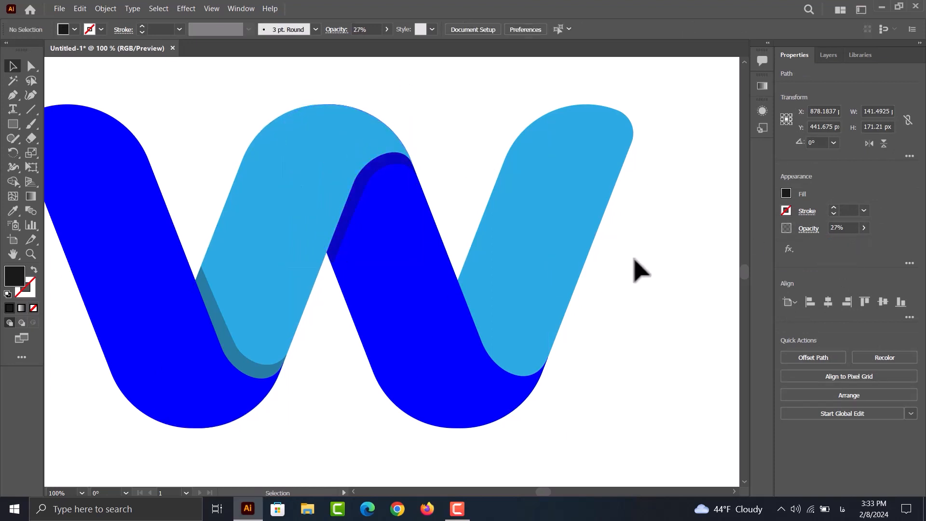
- Draw a closed Pen shape over the second bottom bend, its curved upper edge slightly above the light blue last stroke's visible lower end
{"action": "key", "text": "p"}
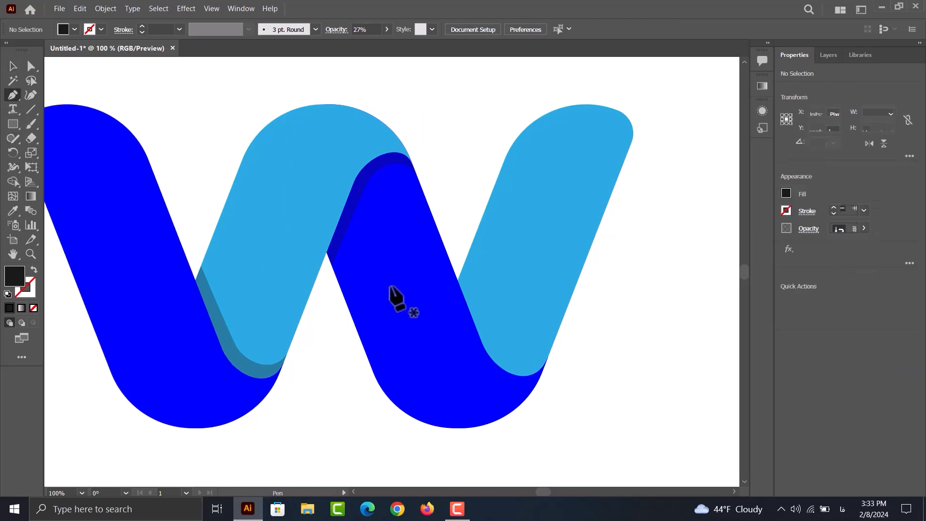
{"action": "left_click", "coordinate": [460, 252]}
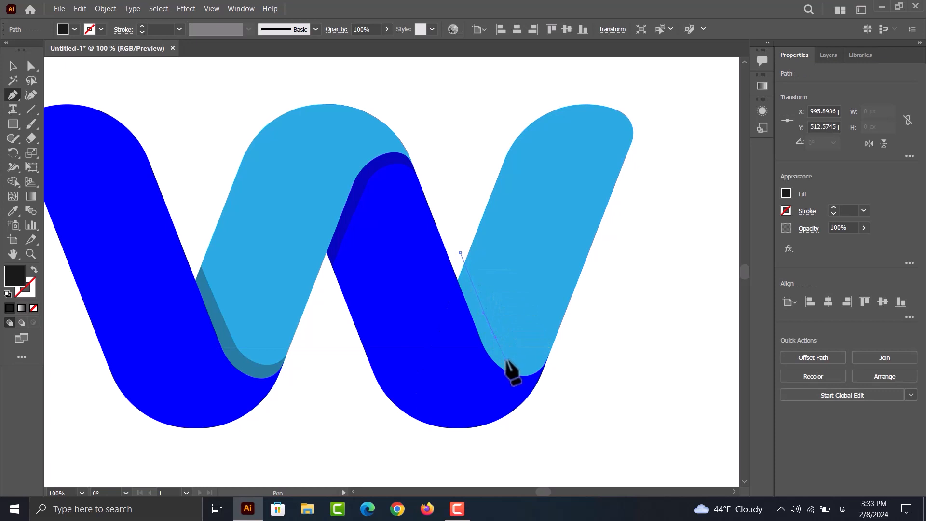
{"action": "left_click_drag", "start_coordinate": [506, 361], "coordinate": [552, 347]}
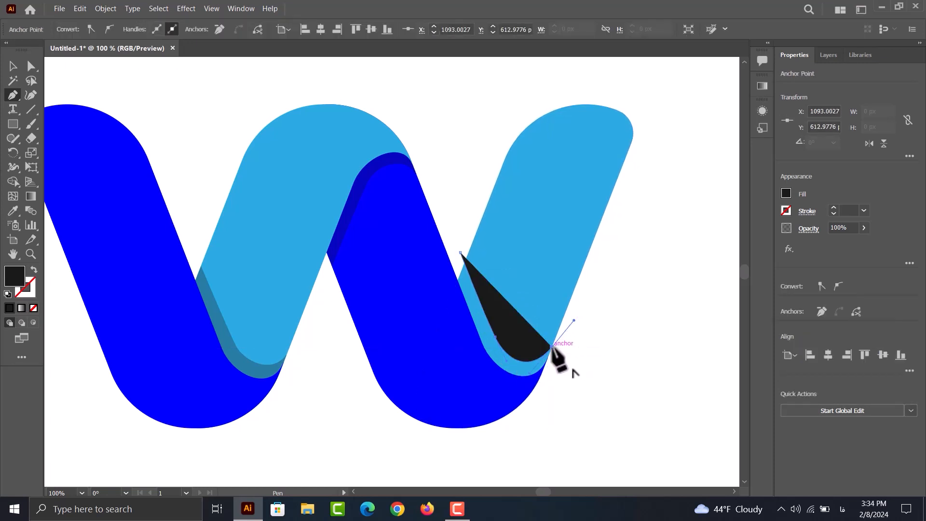
{"action": "left_click", "coordinate": [533, 453]}
{"action": "left_click", "coordinate": [372, 442]}
{"action": "left_click", "coordinate": [345, 386]}
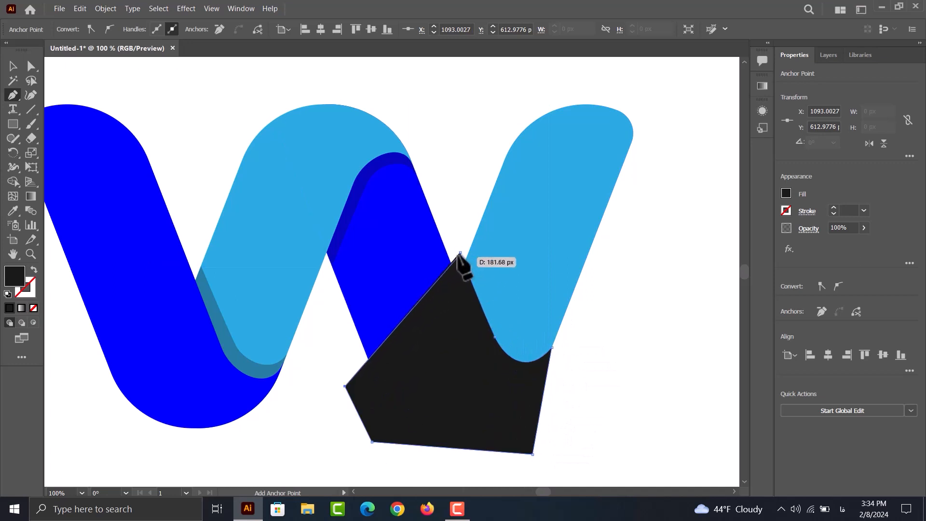
{"action": "left_click", "coordinate": [461, 253]}
- Remove the Pen shape's excess outside the light blue last stroke with the Shape Builder
{"action": "left_click", "coordinate": [13, 66]}
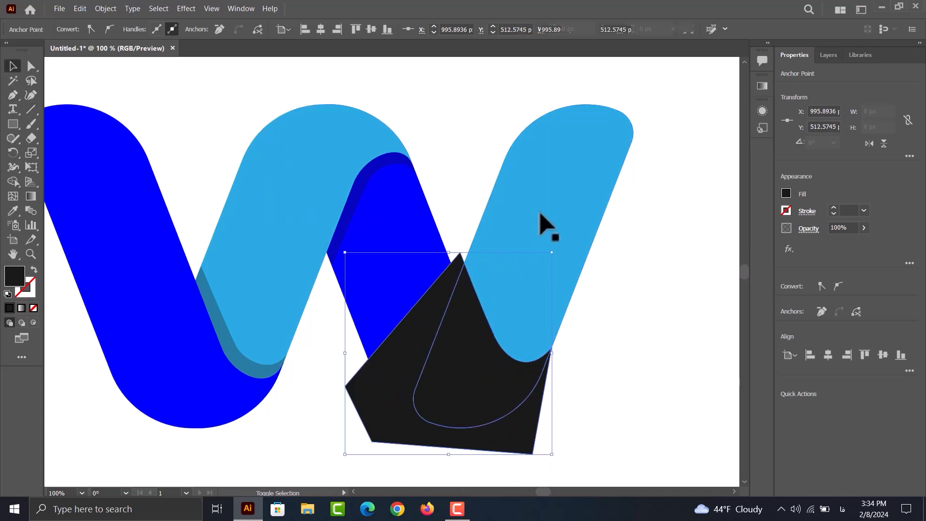
{"action": "left_click", "coordinate": [547, 229], "text": "shift"}
{"action": "left_click", "coordinate": [13, 182]}
{"action": "left_click", "coordinate": [379, 399], "text": "alt"}
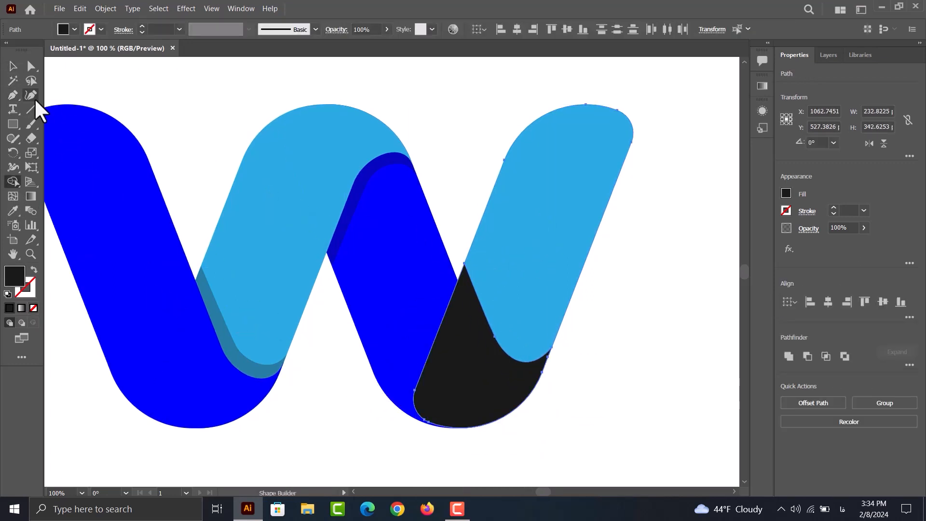
{"action": "left_click", "coordinate": [13, 66]}
- Send the trimmed shape backward, behind the dark blue third stroke, and lower its opacity to 29% for the second bottom bend's shadow
{"action": "left_click", "coordinate": [579, 381]}
{"action": "left_click", "coordinate": [490, 372]}
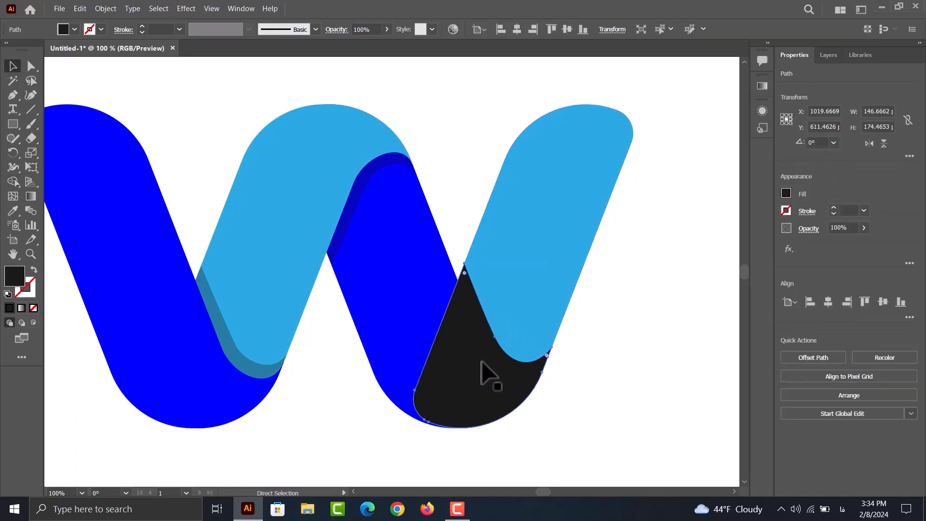
{"action": "key", "text": "ctrl+["}
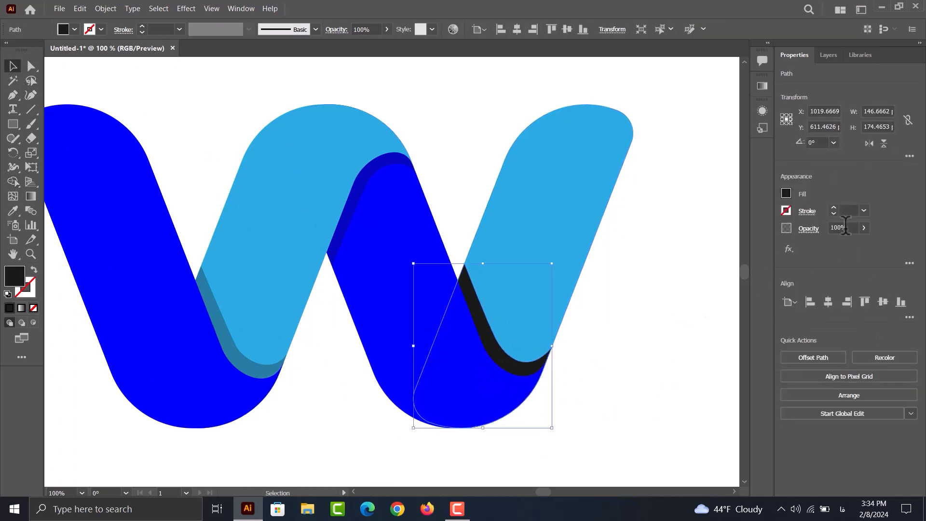
{"action": "left_click", "coordinate": [864, 228]}
{"action": "left_click_drag", "start_coordinate": [863, 242], "coordinate": [831, 242]}
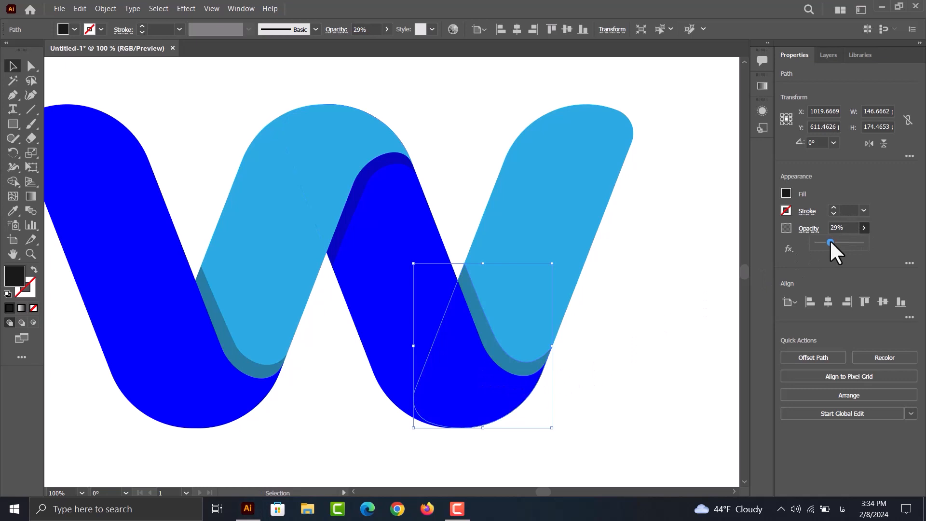
{"action": "left_click", "coordinate": [631, 264]}
- Select the whole W and move it to the artboard's horizontal centre, slightly above the middle
{"action": "scroll", "coordinate": [553, 289], "scroll_direction": "down", "scroll_amount": 2}
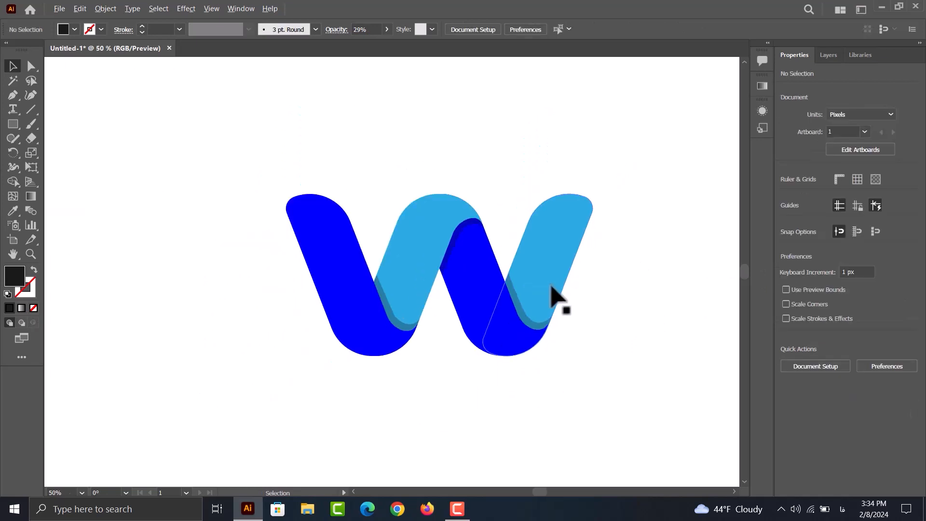
{"action": "left_click_drag", "start_coordinate": [625, 165], "coordinate": [289, 394]}
{"action": "left_click_drag", "start_coordinate": [415, 274], "coordinate": [359, 230]}
{"action": "scroll", "coordinate": [396, 313], "scroll_direction": "down", "scroll_amount": 1}
{"action": "scroll", "coordinate": [333, 323], "scroll_direction": "down", "scroll_amount": 1}
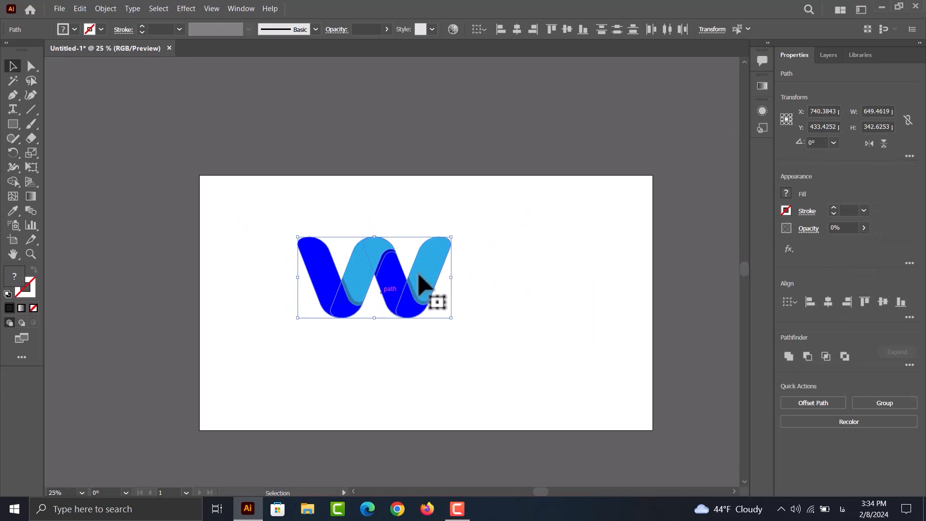
{"action": "left_click_drag", "start_coordinate": [399, 296], "coordinate": [456, 286]}
{"action": "left_click", "coordinate": [62, 146]}
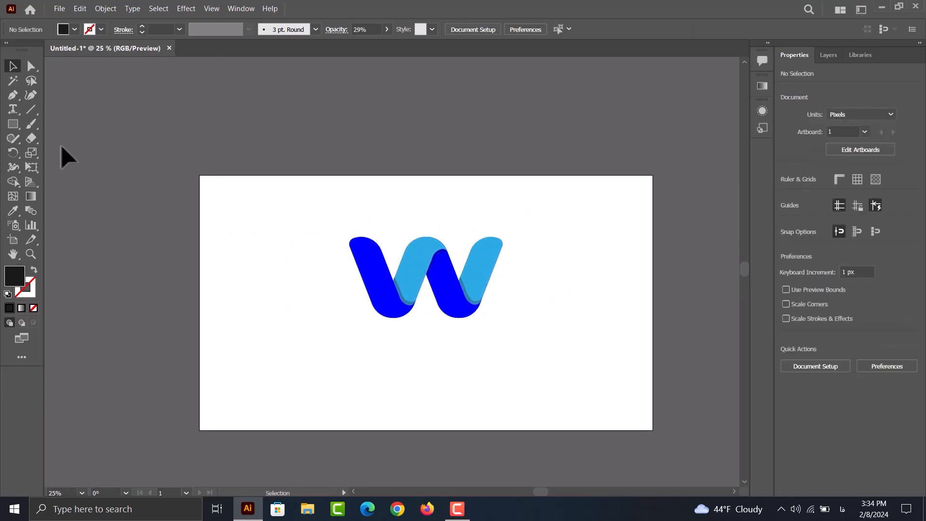
- Add the placeholder text "Lorem ipsum" below the W and convert it to uppercase
{"action": "left_click", "coordinate": [20, 111]}
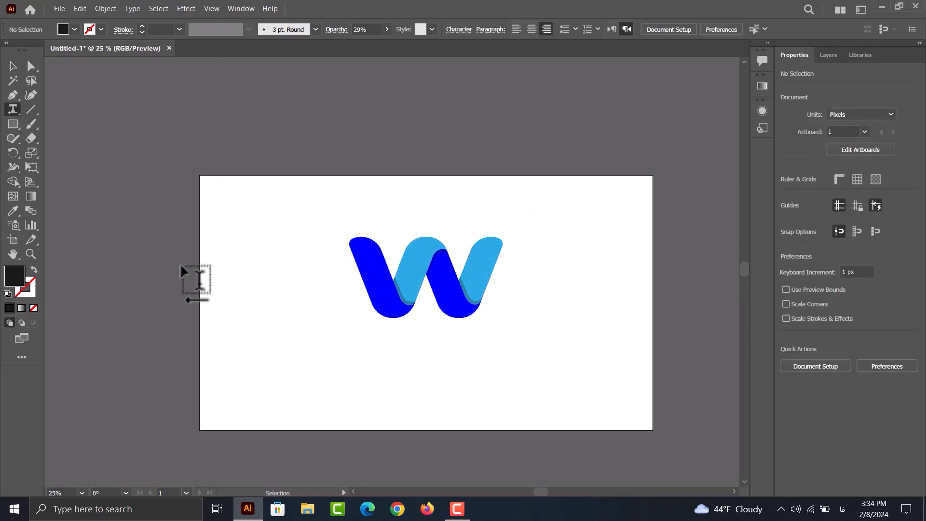
{"action": "left_click", "coordinate": [406, 359]}
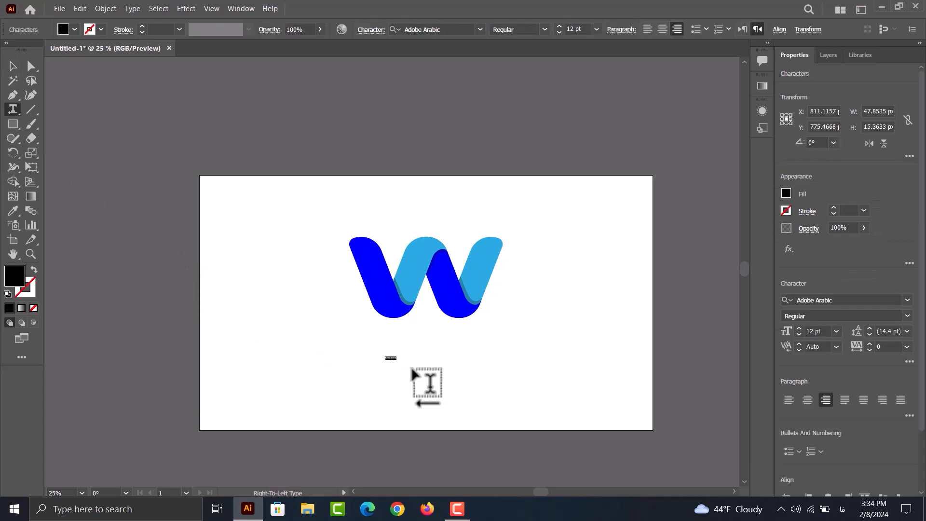
{"action": "left_click", "coordinate": [132, 8]}
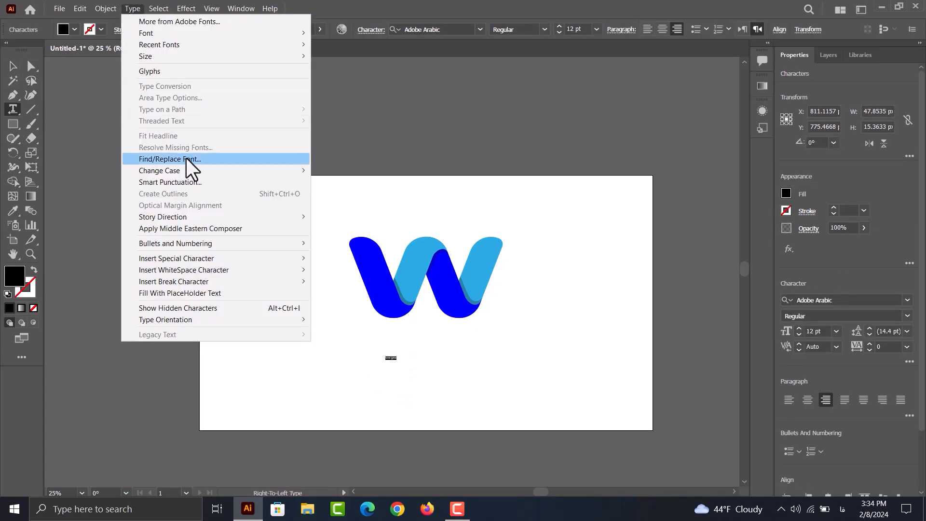
{"action": "mouse_move", "coordinate": [259, 169]}
{"action": "left_click", "coordinate": [372, 169]}
- Enlarge the LOREM IPSUM text to about 159 pt and place it roughly centred beneath the W
{"action": "left_click", "coordinate": [16, 67]}
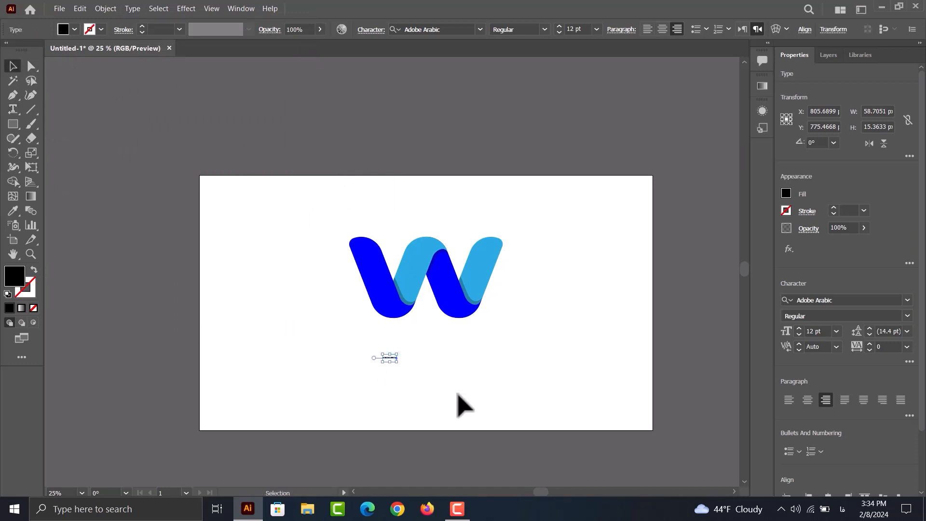
{"action": "left_click_drag", "start_coordinate": [397, 361], "coordinate": [626, 455]}
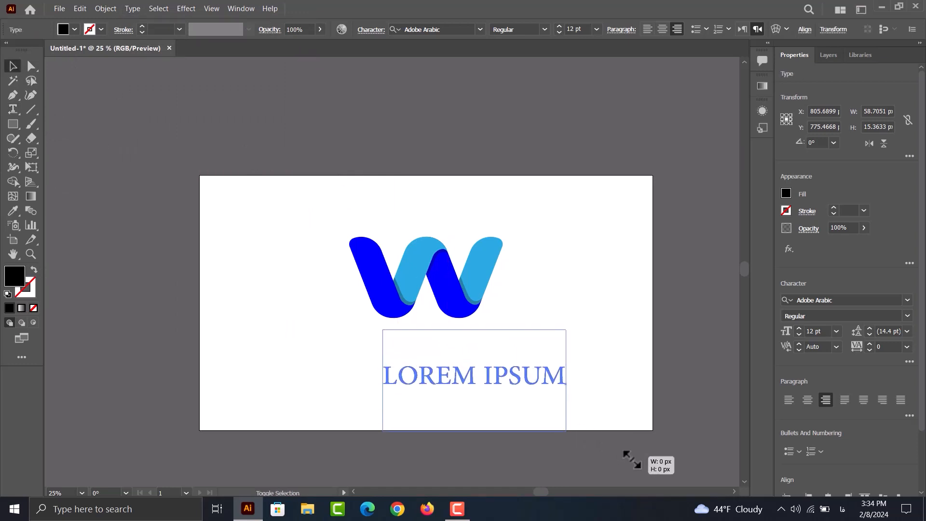
{"action": "left_click_drag", "start_coordinate": [524, 389], "coordinate": [474, 361]}
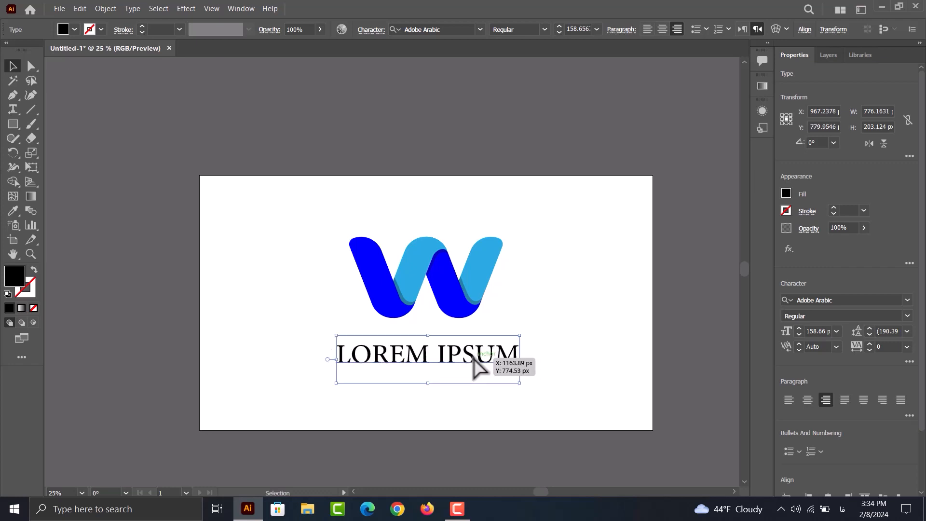
- Group all the paths of the W logo
{"action": "right_click", "coordinate": [388, 294]}
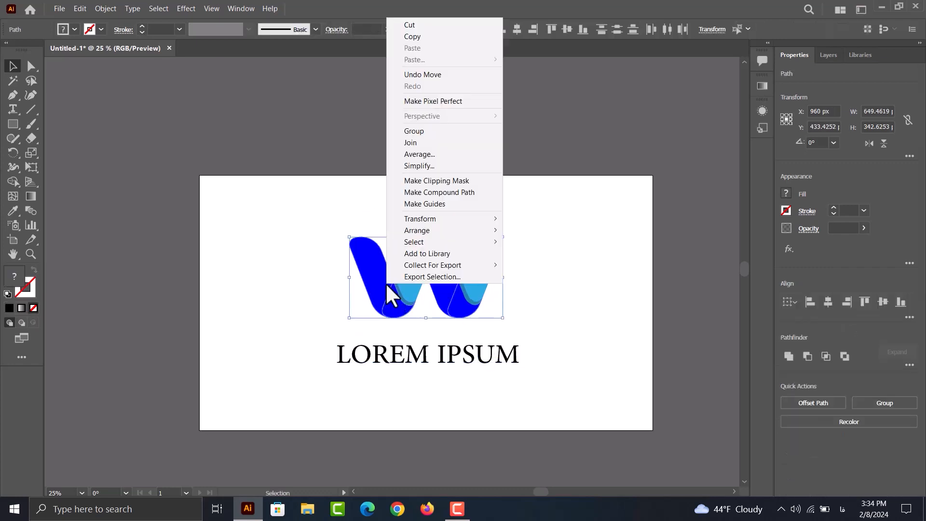
{"action": "left_click", "coordinate": [423, 131]}
{"action": "left_click", "coordinate": [536, 328]}
{"action": "left_click", "coordinate": [431, 287]}
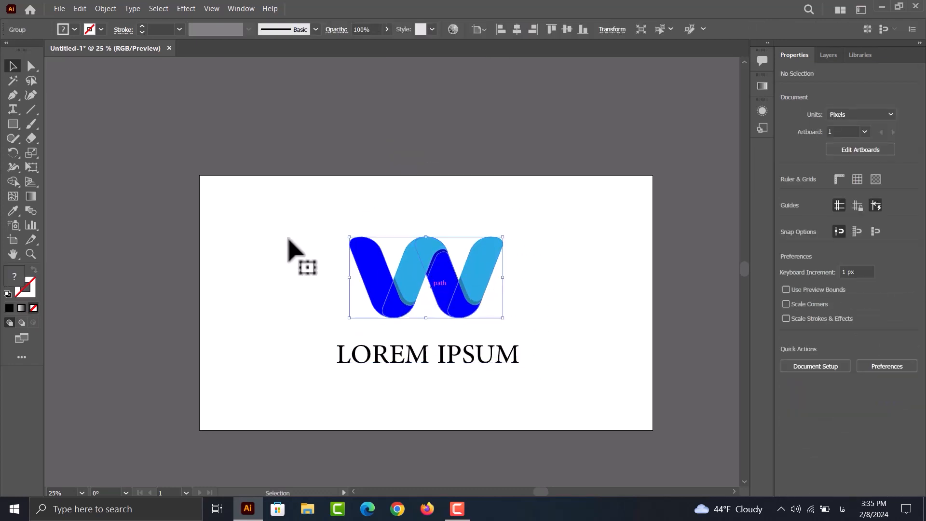
- Add the text "tagline" below LOREM IPSUM and enlarge it to about 100 pt
{"action": "left_click", "coordinate": [13, 109]}
{"action": "left_click", "coordinate": [420, 391]}
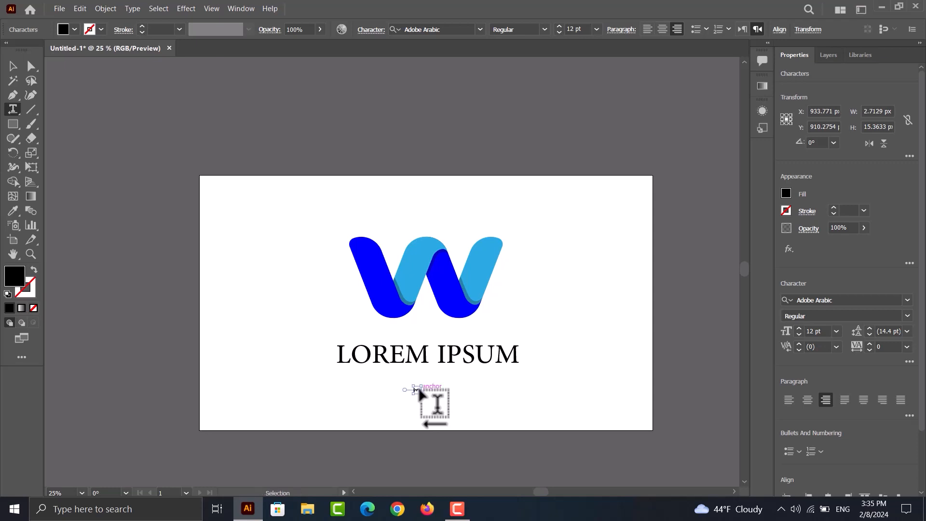
{"action": "left_click", "coordinate": [13, 66]}
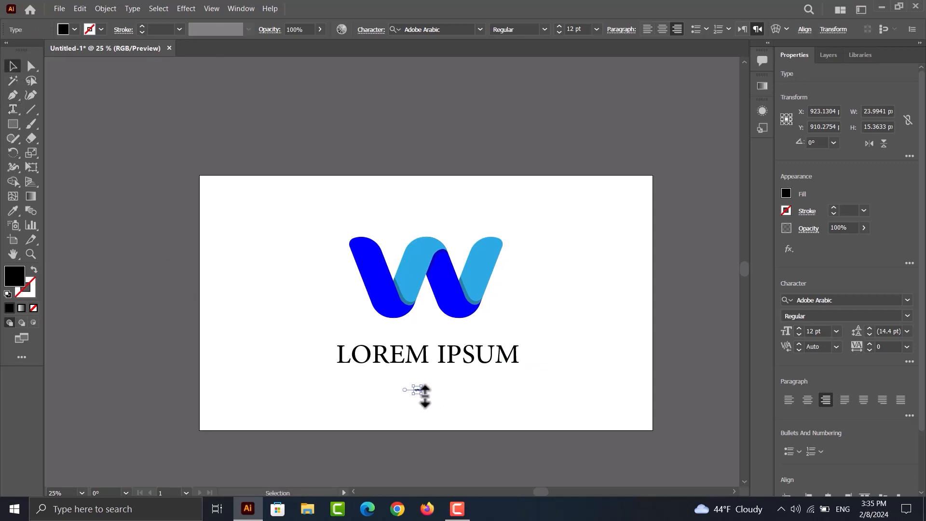
{"action": "left_click_drag", "start_coordinate": [423, 394], "coordinate": [462, 418]}
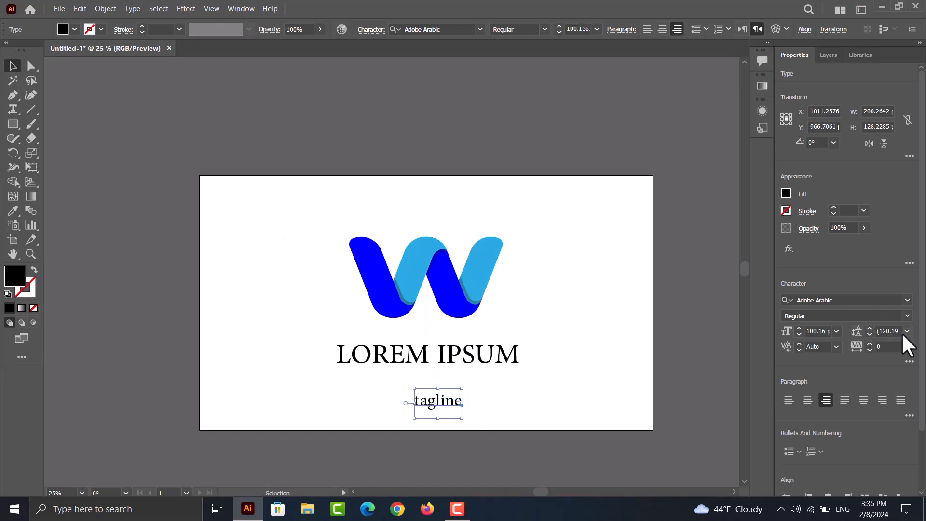
- Set the tagline's tracking to 600 and convert it to uppercase
{"action": "left_click_drag", "start_coordinate": [875, 346], "coordinate": [890, 347]}
{"action": "type", "text": "600"}
{"action": "key", "text": "Return"}
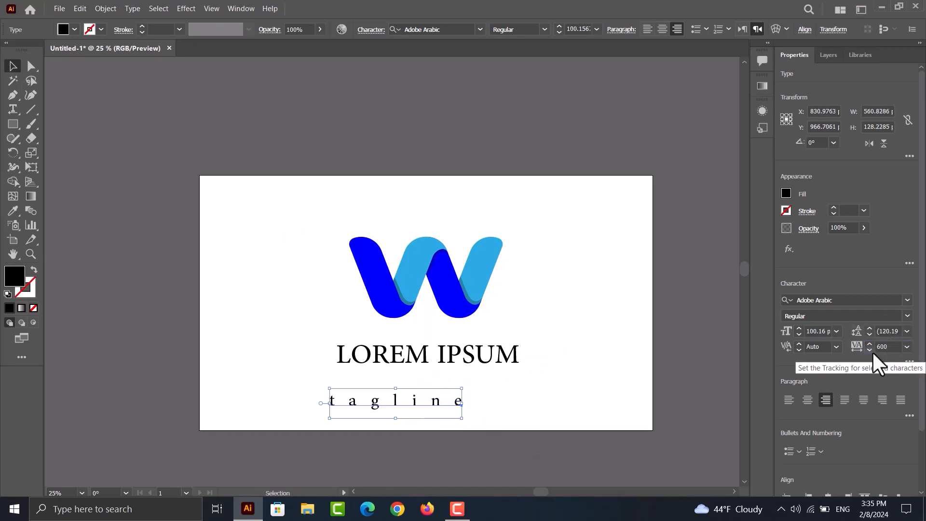
{"action": "left_click", "coordinate": [133, 8]}
{"action": "mouse_move", "coordinate": [294, 169]}
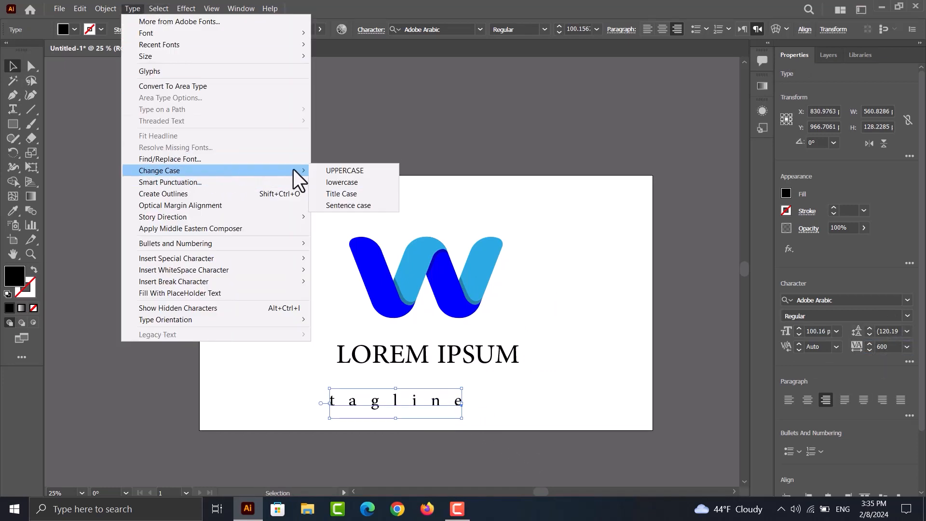
{"action": "left_click", "coordinate": [345, 170]}
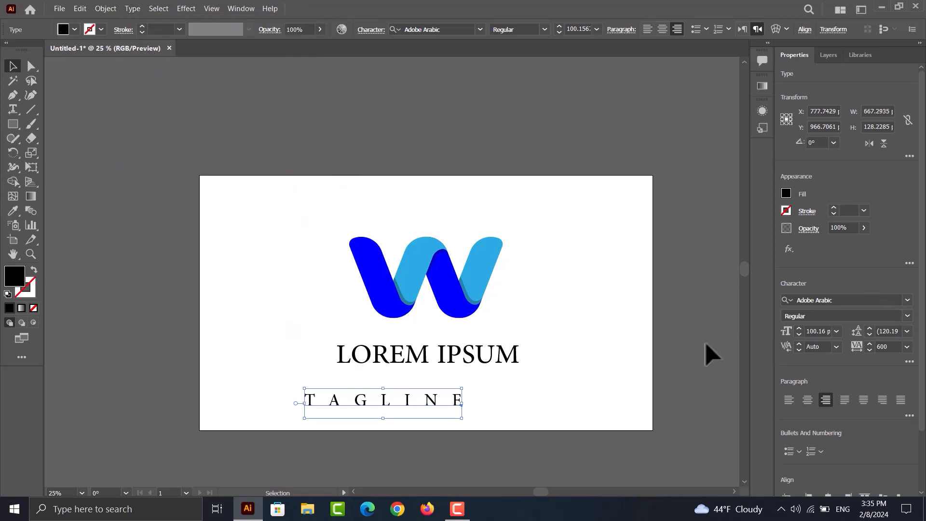
- Position the smaller tagline closely beneath LOREM IPSUM and align the W, the name and the tagline on their horizontal centres
{"action": "mouse_move", "coordinate": [435, 404]}
{"action": "left_mouse_down"}
{"action": "mouse_move", "coordinate": [468, 387]}
{"action": "mouse_move", "coordinate": [498, 393]}
{"action": "mouse_move", "coordinate": [444, 392]}
{"action": "left_mouse_up"}
{"action": "key", "text": "ctrl+a"}
{"action": "left_click", "coordinate": [828, 302]}
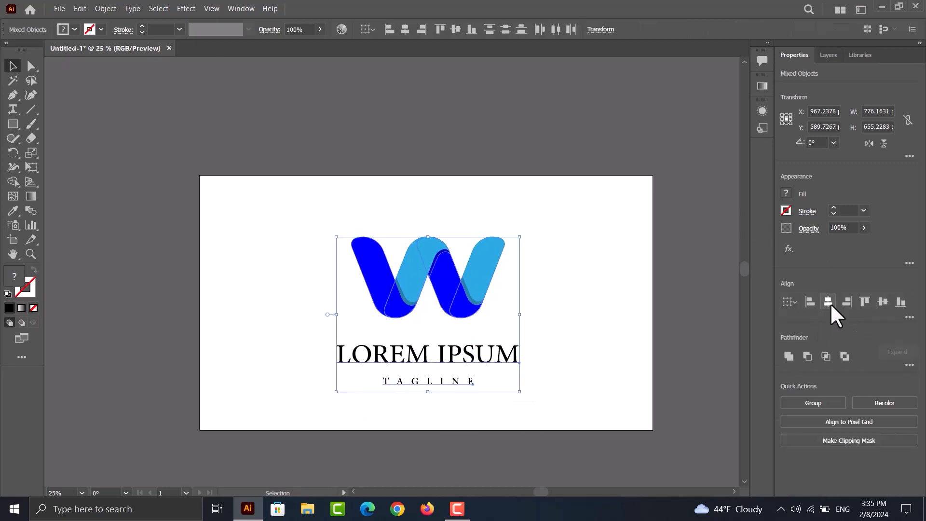
{"action": "left_click", "coordinate": [568, 277]}
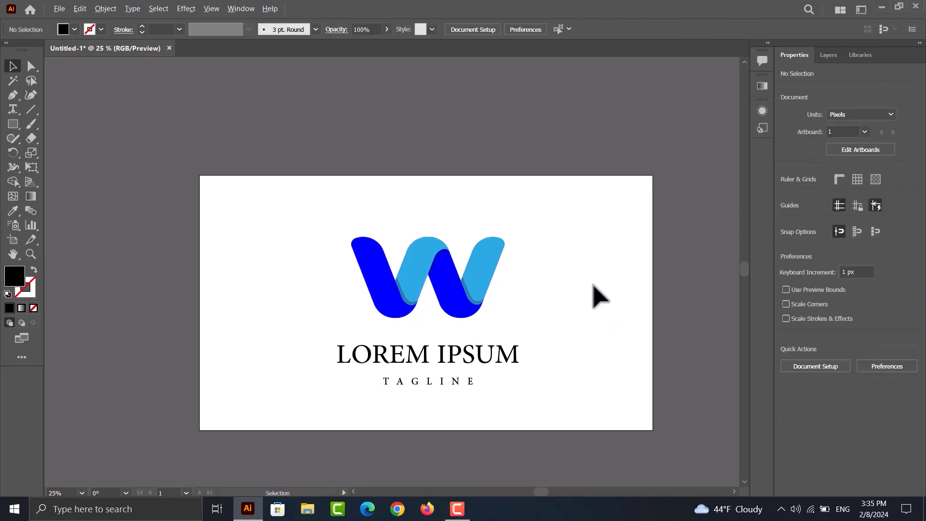
{"action": "scroll", "coordinate": [593, 296], "scroll_direction": "up", "scroll_amount": 2, "text": "alt"}
{"action": "scroll", "coordinate": [375, 346], "scroll_direction": "down", "scroll_amount": 1}
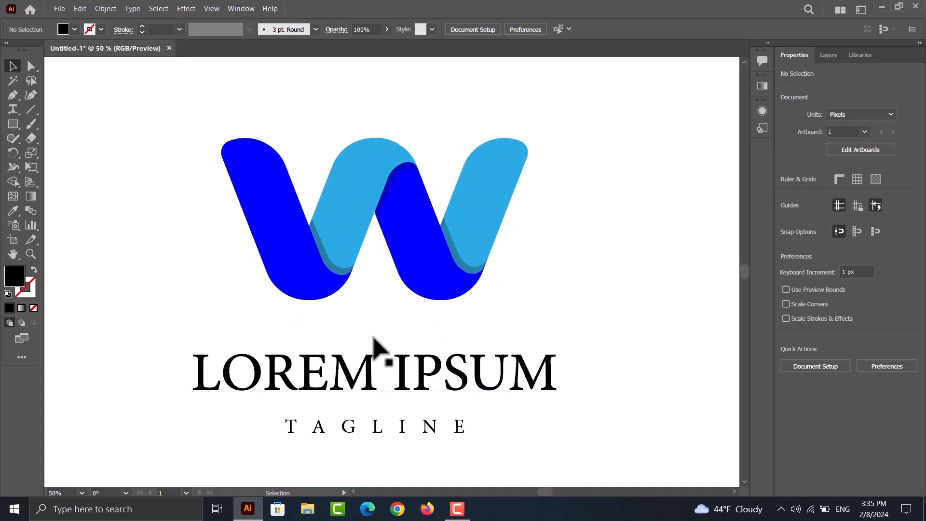